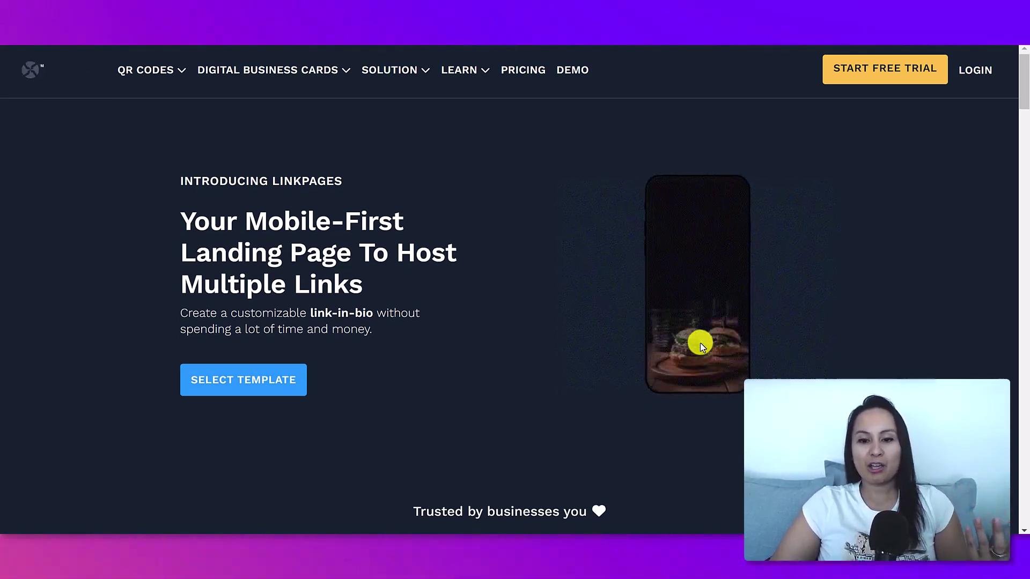
# Scroll through the Linkpages template gallery on the Uniqode website
pyautogui.scroll(-8, 699, 343)
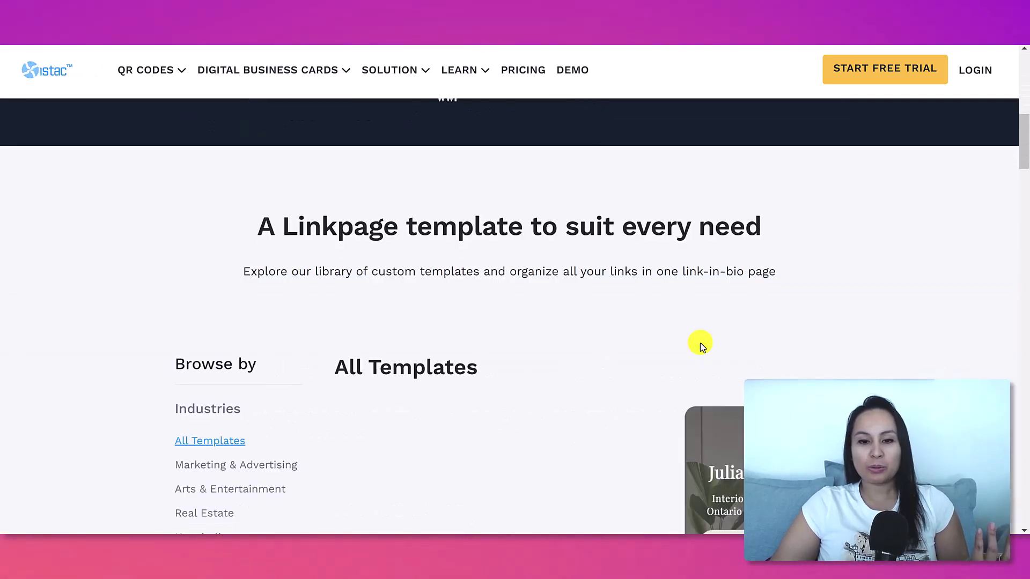
pyautogui.scroll(-4, 700, 343)
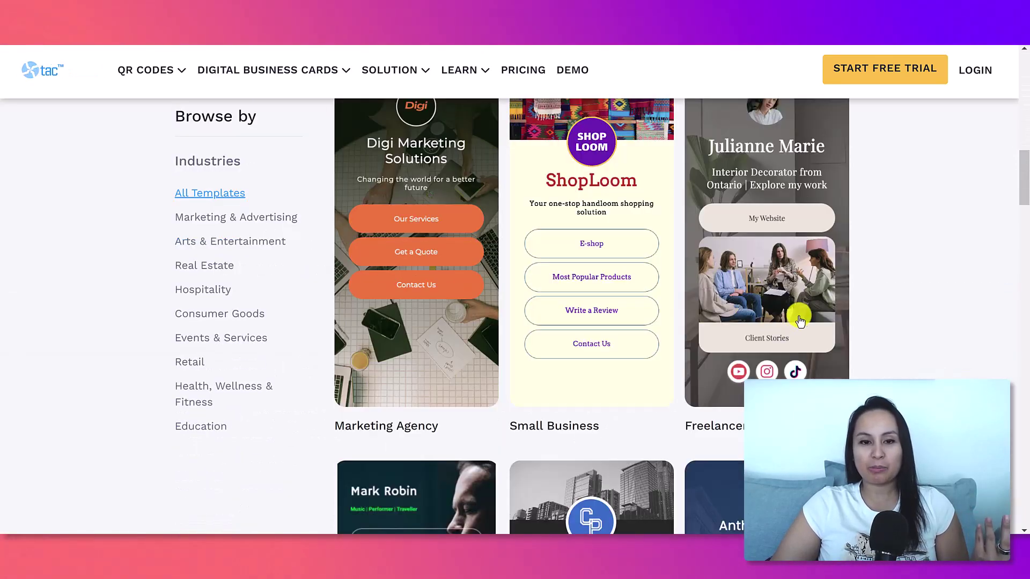
pyautogui.scroll(-2, 847, 279)
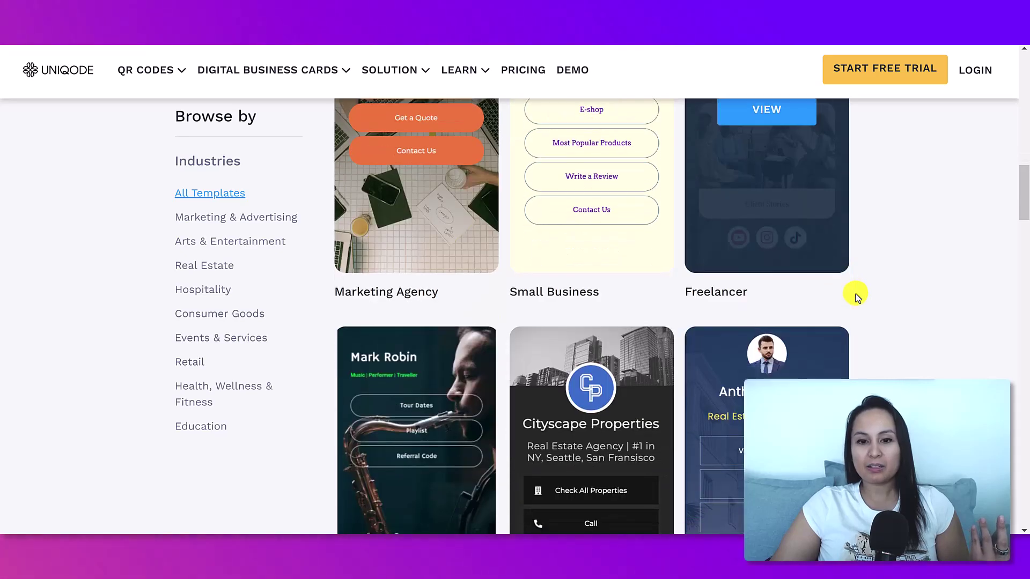
pyautogui.scroll(-7, 853, 295)
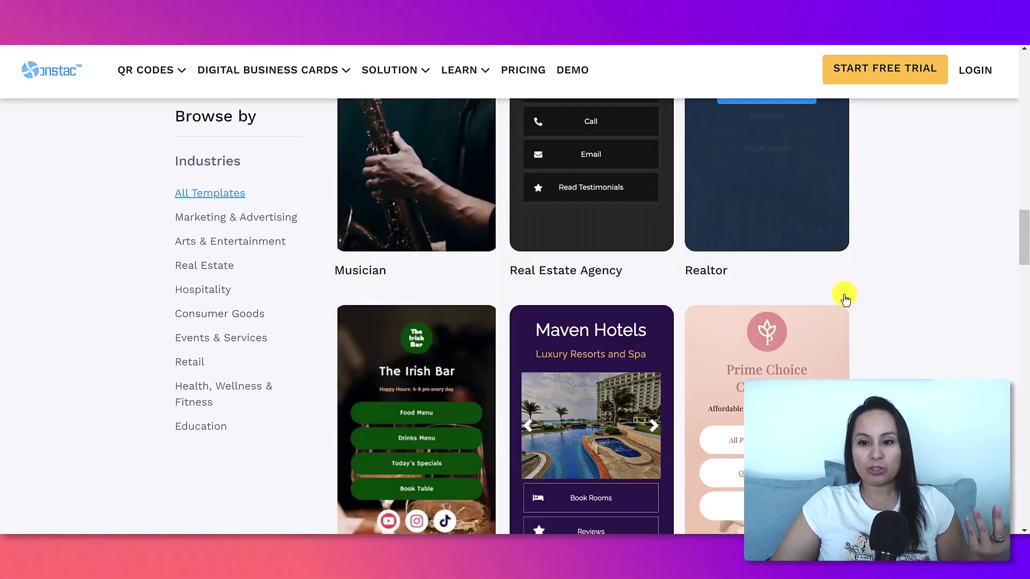
pyautogui.scroll(-1, 852, 311)
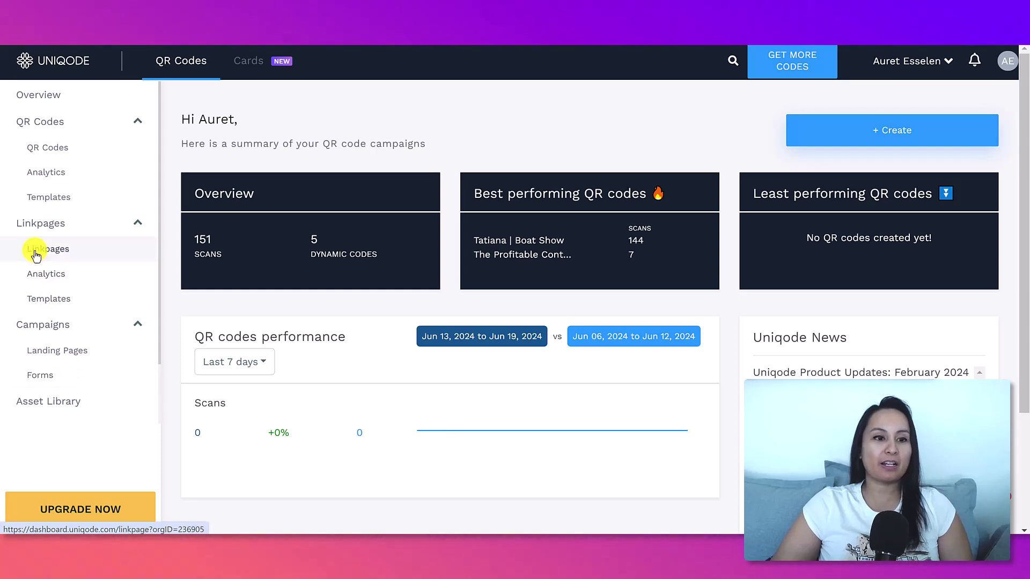
# Open the Linkpages list from the left sidebar, which shows 0 linkpages
pyautogui.click(36, 254)
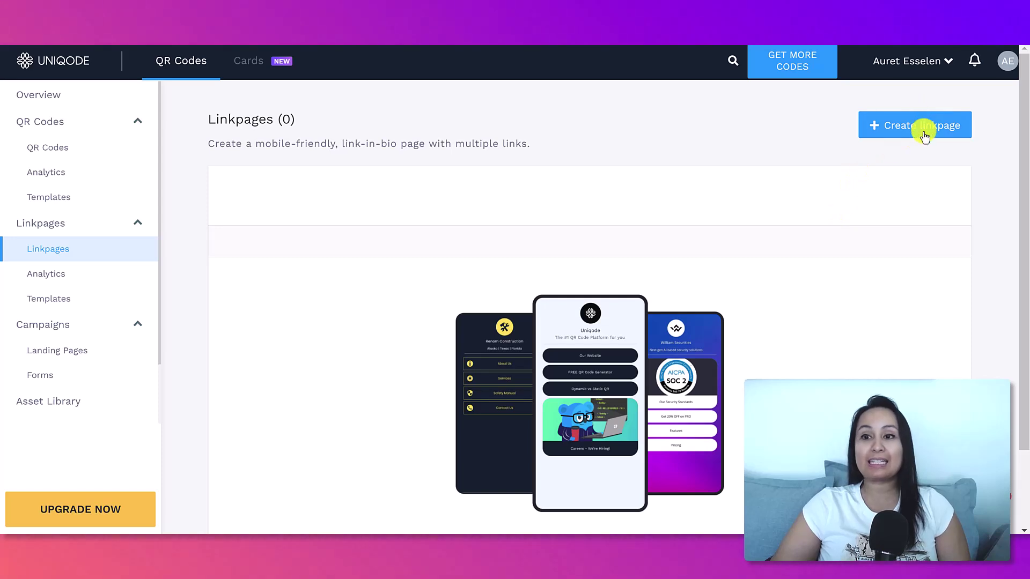
# Create a new linkpage from the Gym template, prefilled as 'Power Gyms'
pyautogui.click(924, 136)
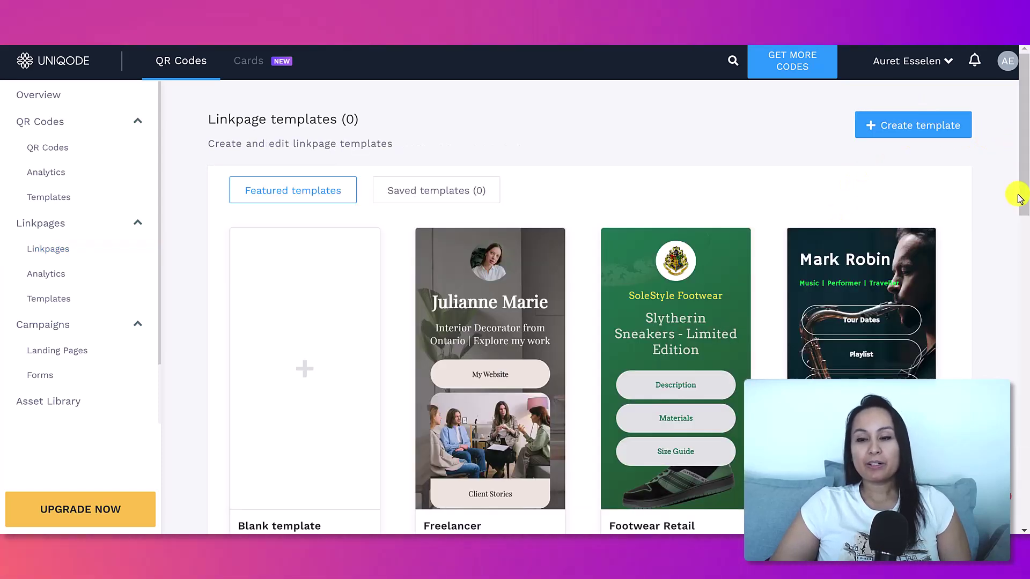
pyautogui.scroll(-1, 1020, 206)
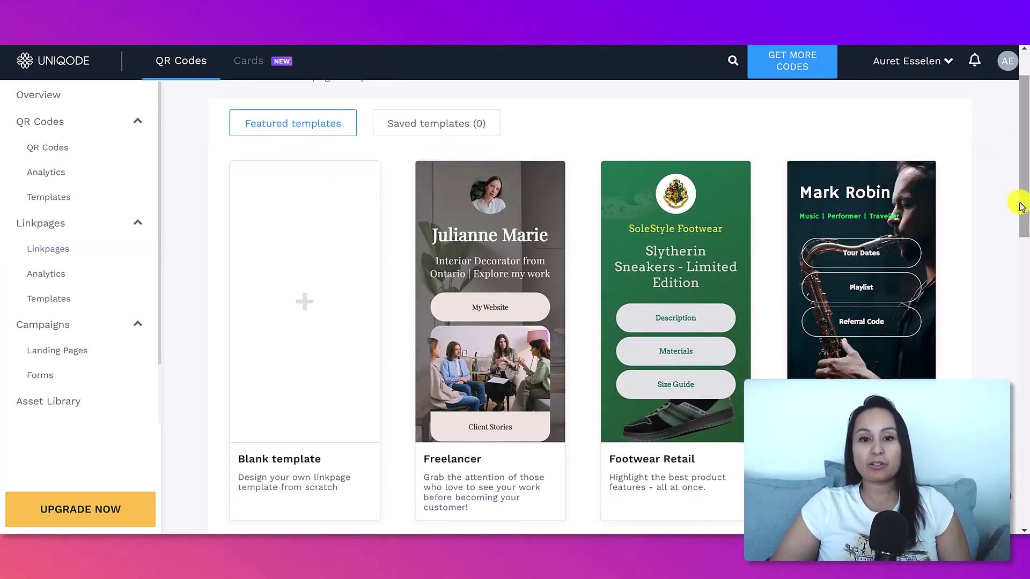
pyautogui.scroll(-3, 1020, 207)
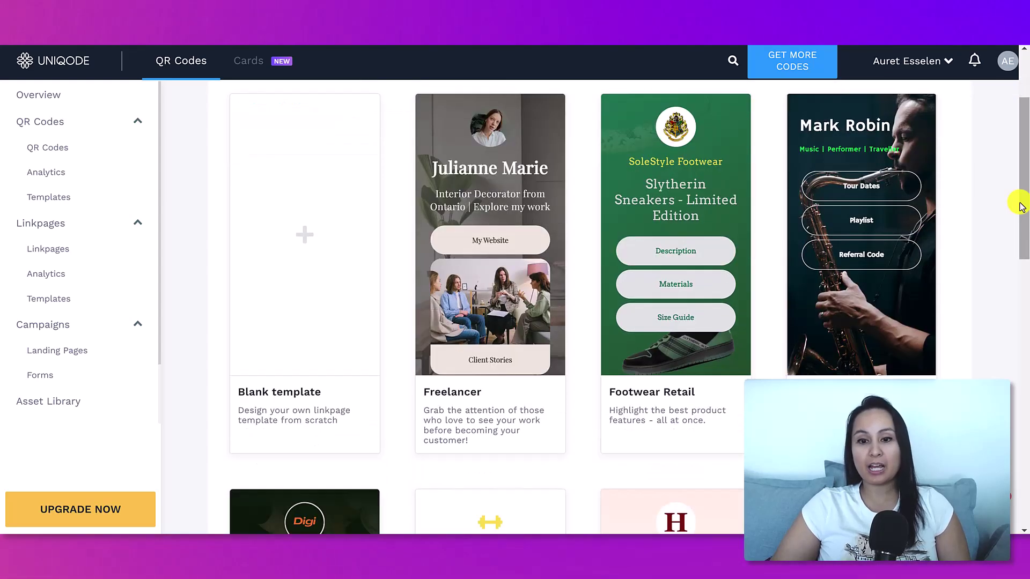
pyautogui.scroll(-1, 1020, 206)
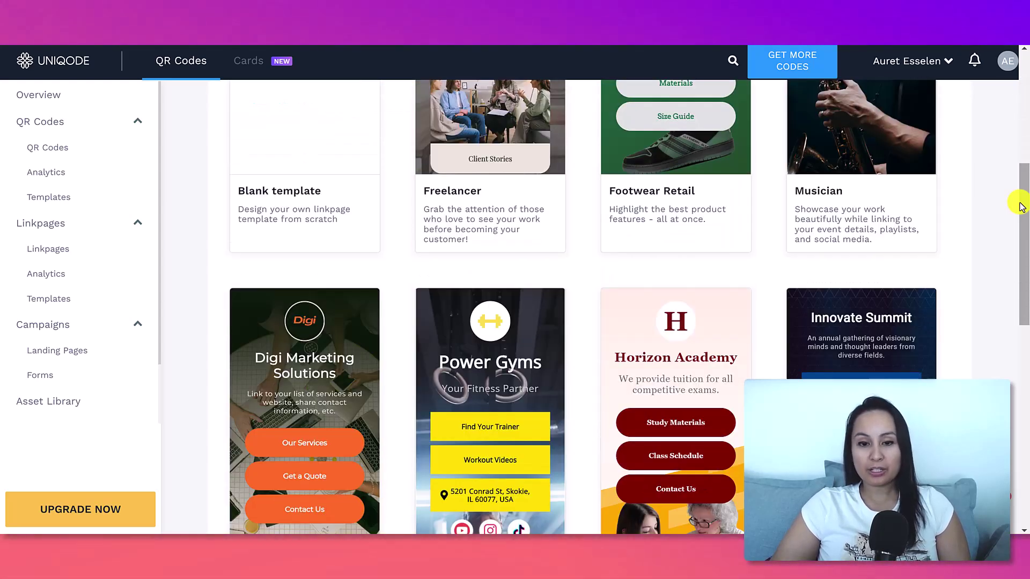
pyautogui.scroll(-1, 1020, 207)
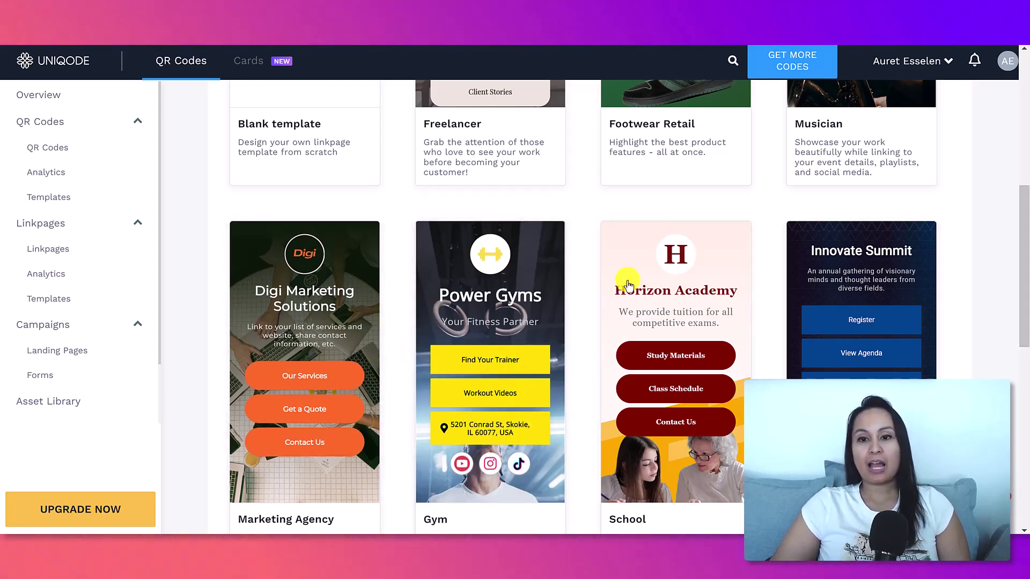
pyautogui.scroll(-1, 589, 456)
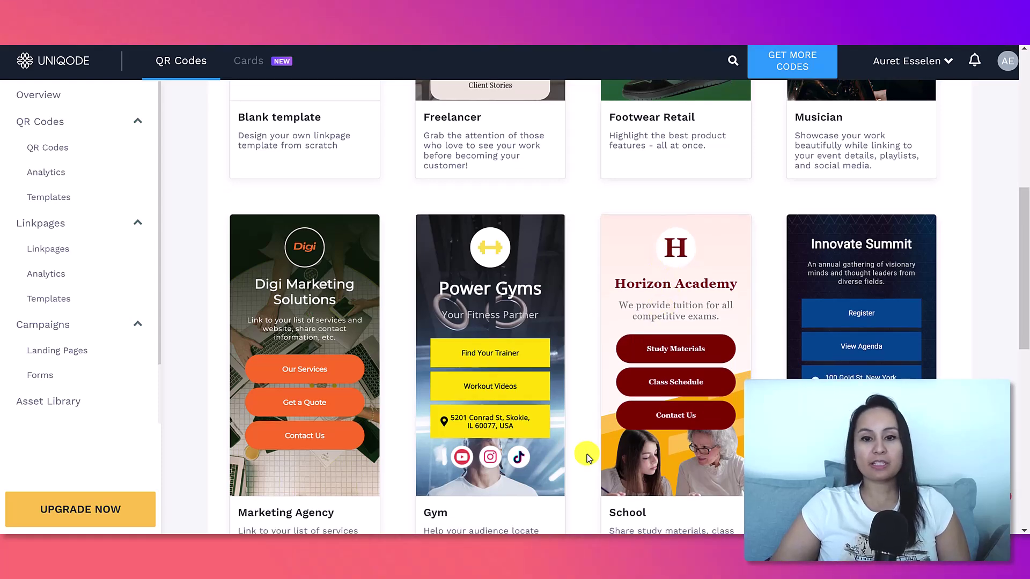
pyautogui.scroll(-1, 587, 456)
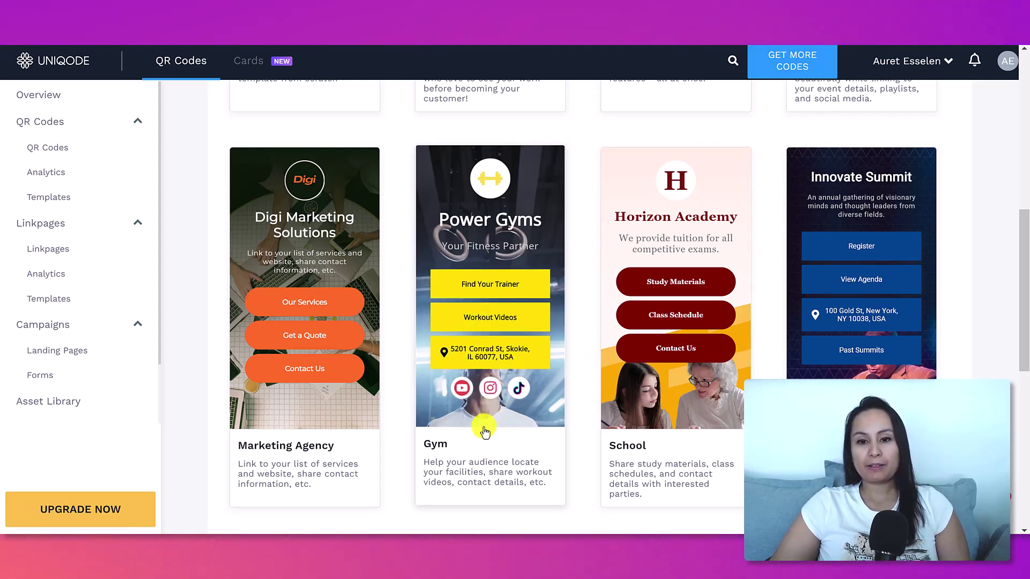
pyautogui.click(484, 429)
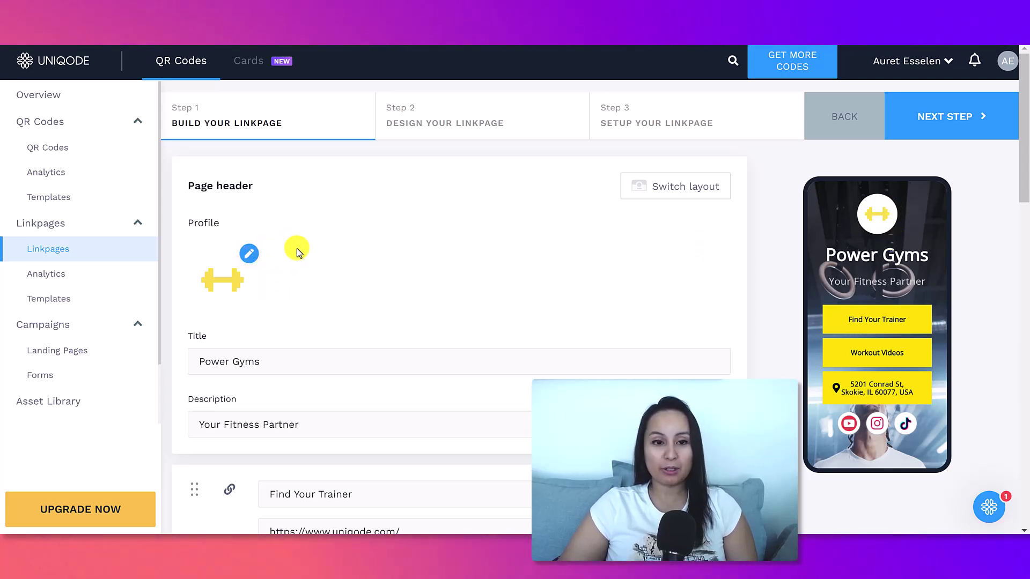
# Upload the black-and-purple logo as the profile image, zoomed out to fit the crop frame
pyautogui.click(251, 254)
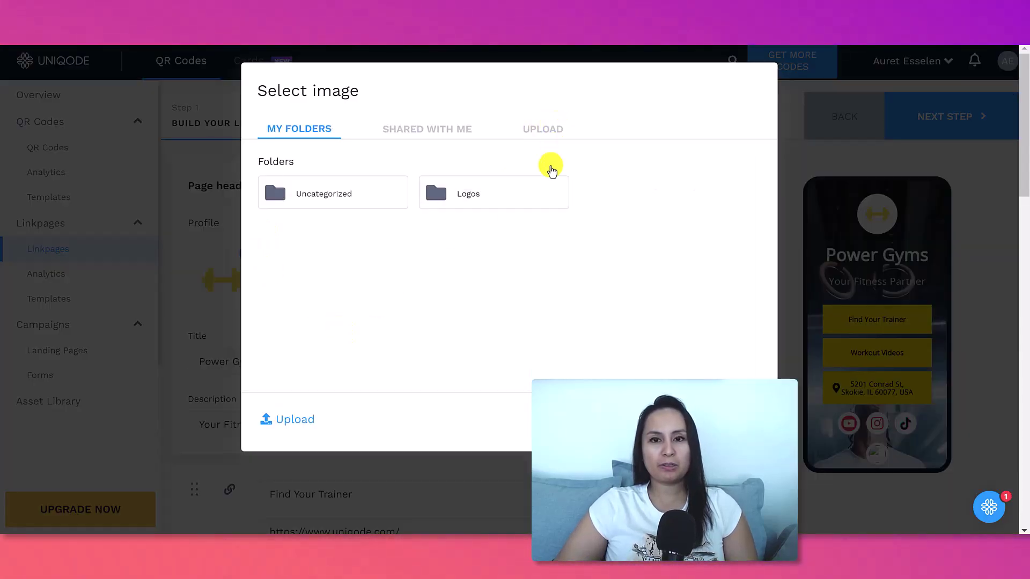
pyautogui.click(543, 129)
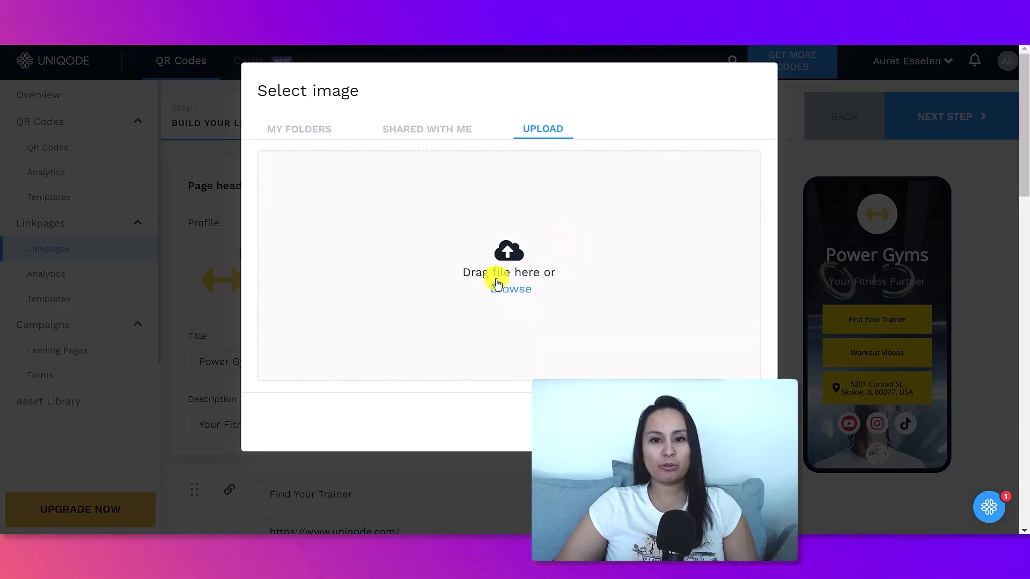
pyautogui.click(512, 290)
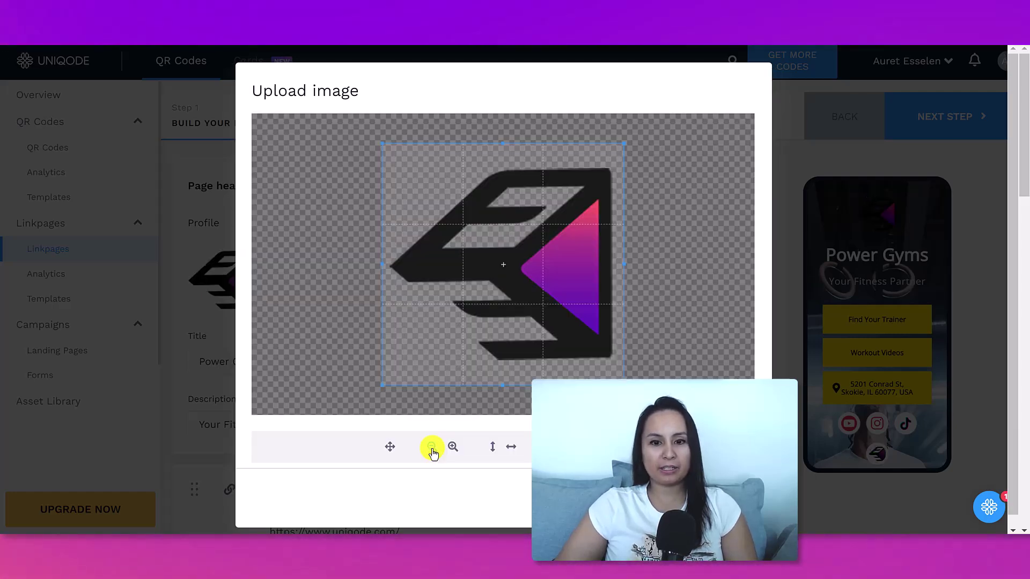
pyautogui.click(433, 449)
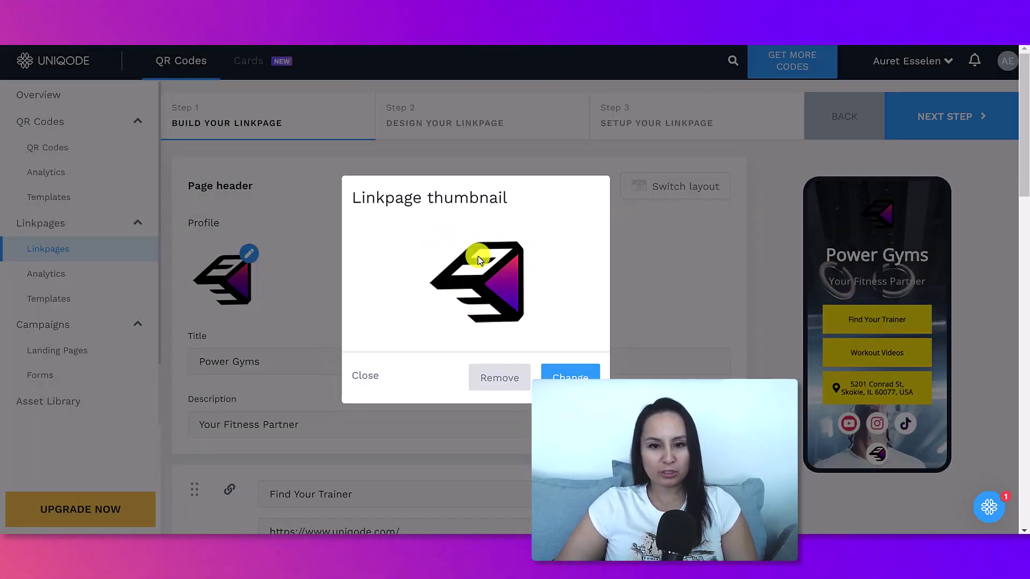
# Change the title to 'Essetino Media' and the description to 'Youtube Marketing'
pyautogui.click(365, 375)
pyautogui.click(361, 361)
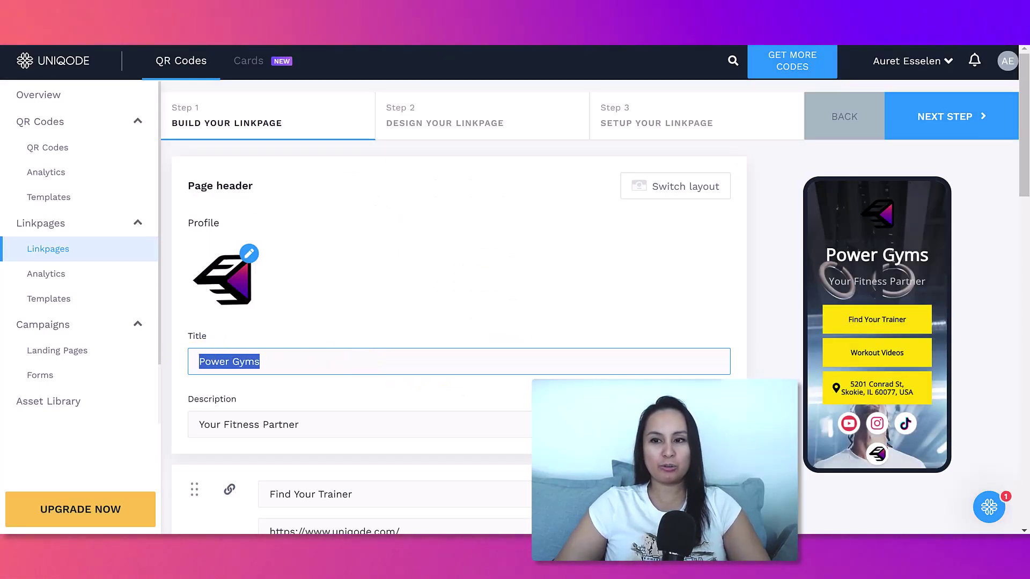
pyautogui.write('Essetino')
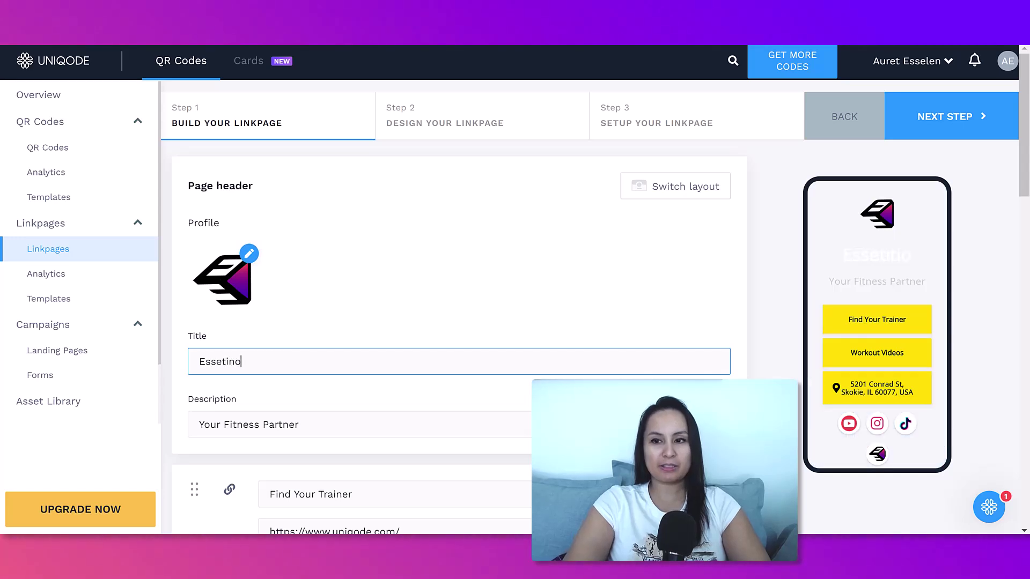
pyautogui.write(' Media')
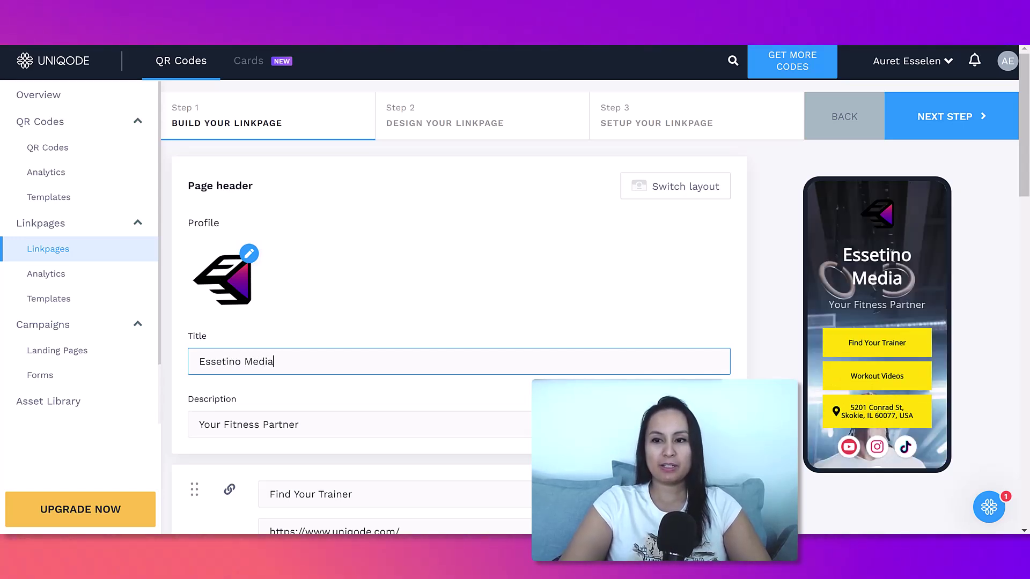
pyautogui.press('Tab')
pyautogui.press('BackSpace')
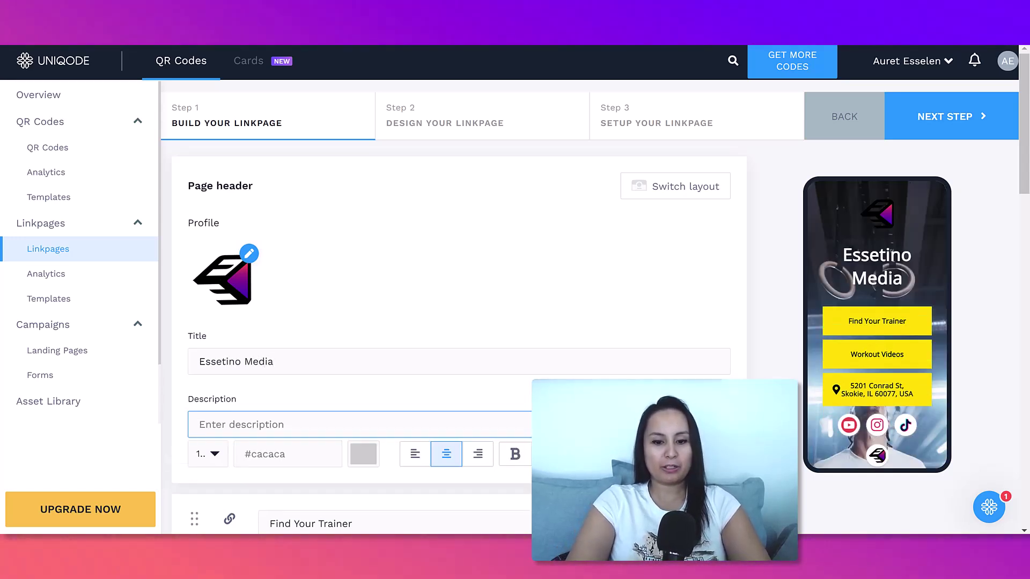
pyautogui.write('Youtube Marketin')
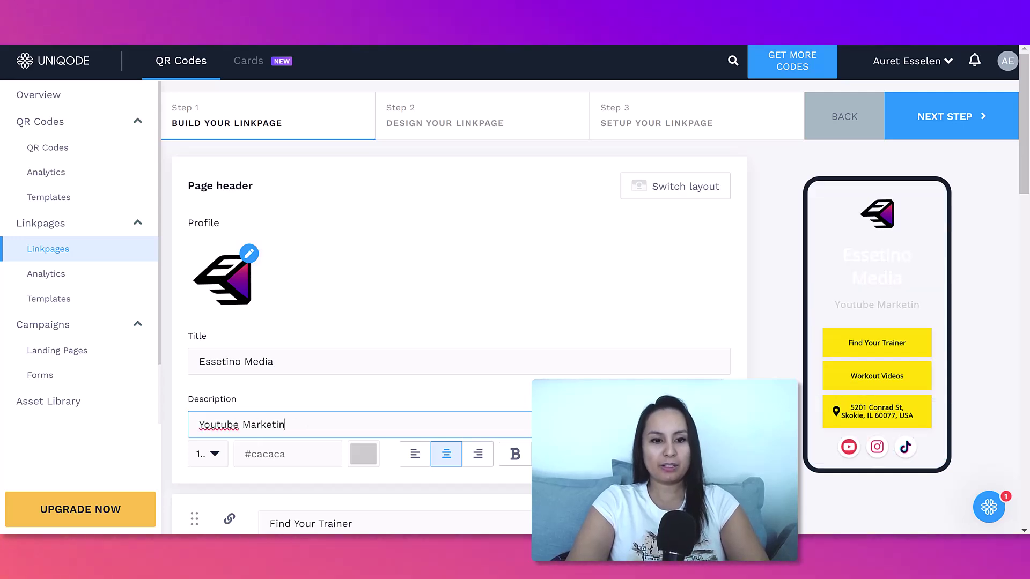
pyautogui.write('g')
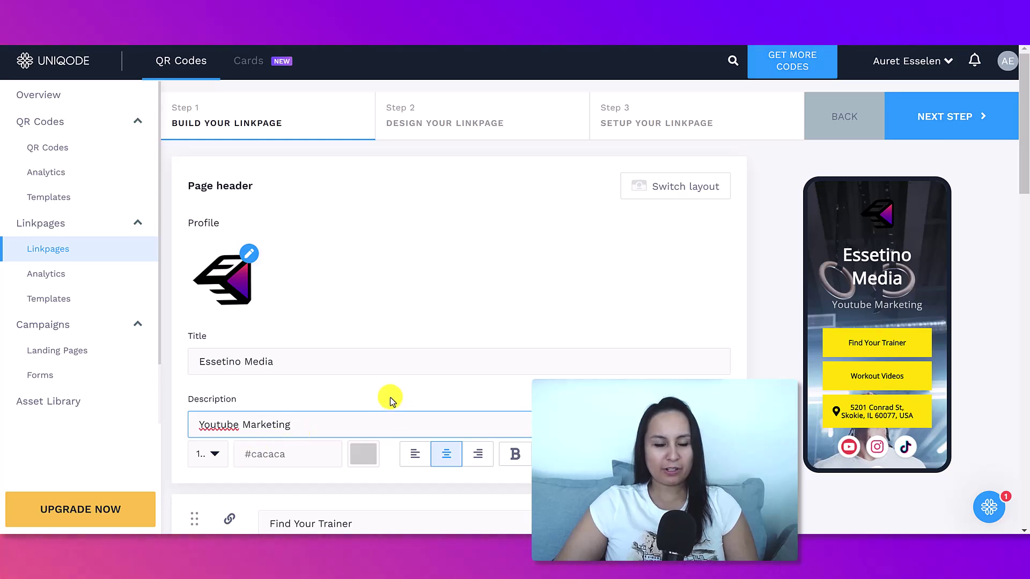
# Reduce the title font size from 3 to 2 so it fits on one line
pyautogui.click(284, 363)
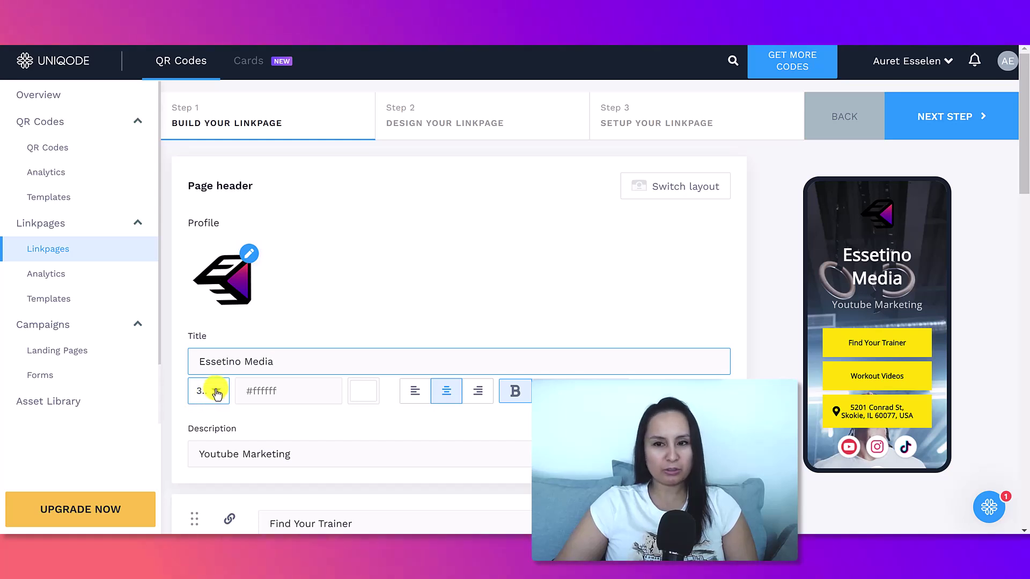
pyautogui.click(217, 394)
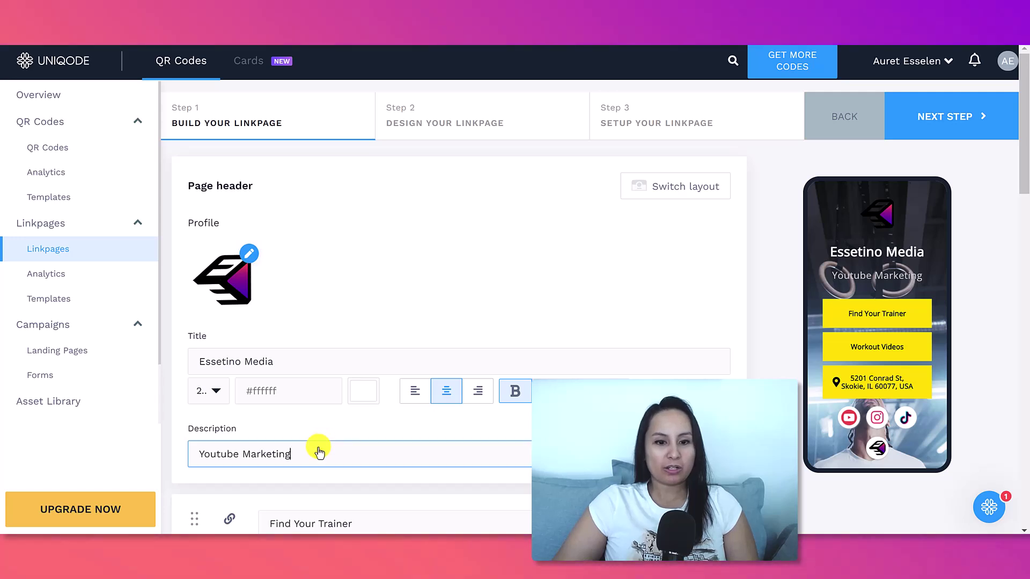
pyautogui.click(320, 453)
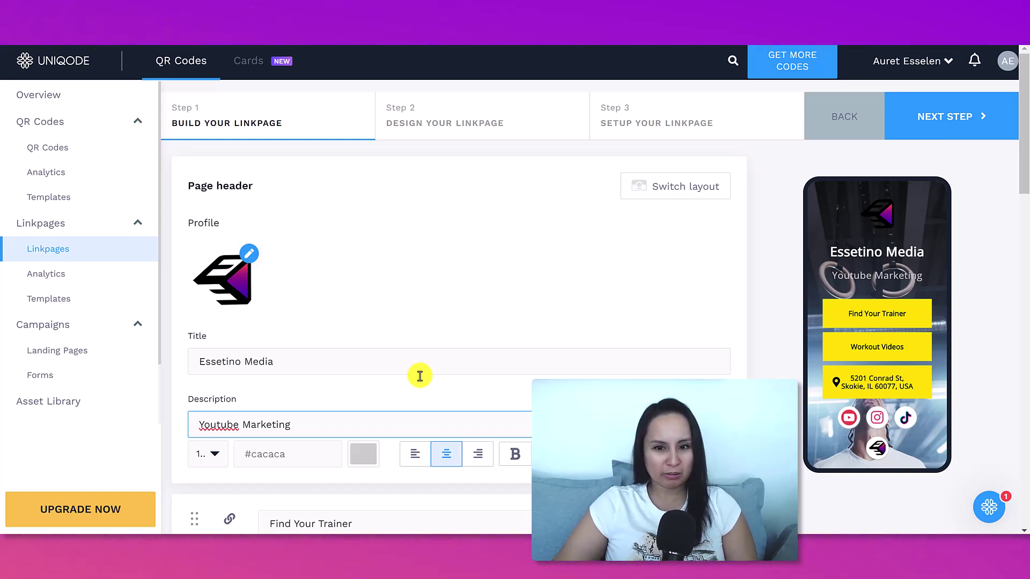
pyautogui.scroll(-3, 405, 389)
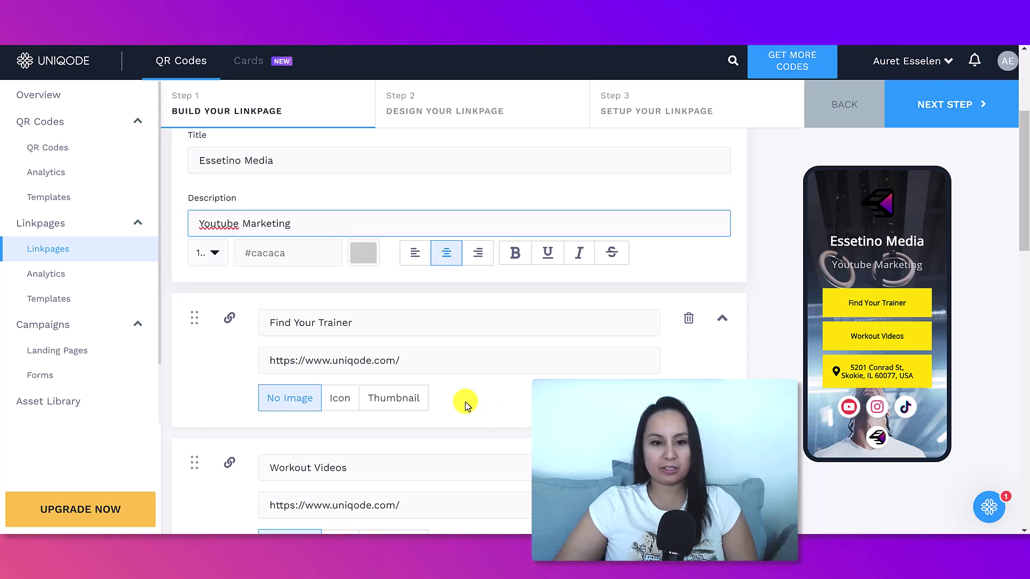
pyautogui.click(375, 322)
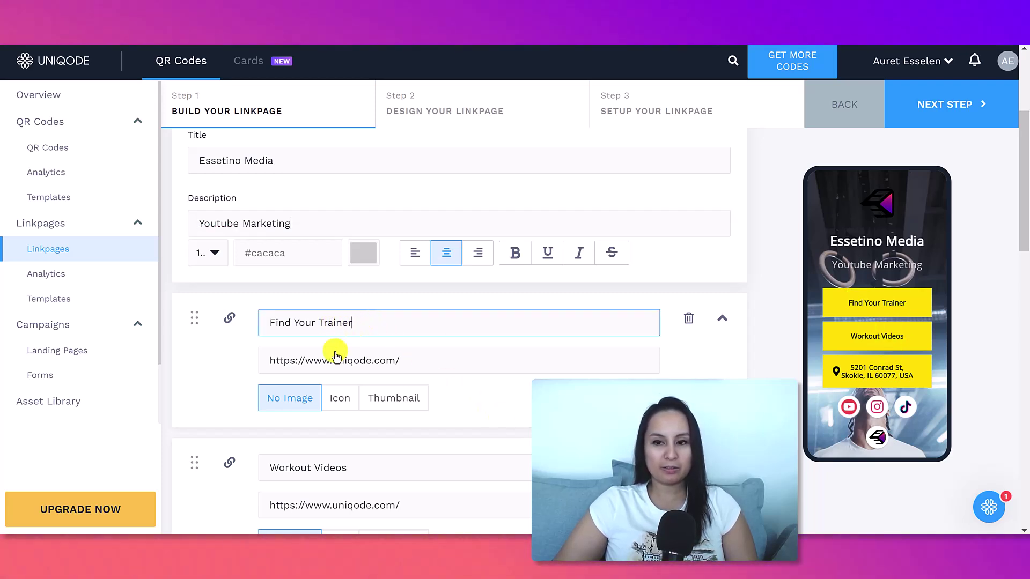
pyautogui.moveTo(371, 360); pyautogui.dragTo(334, 359)
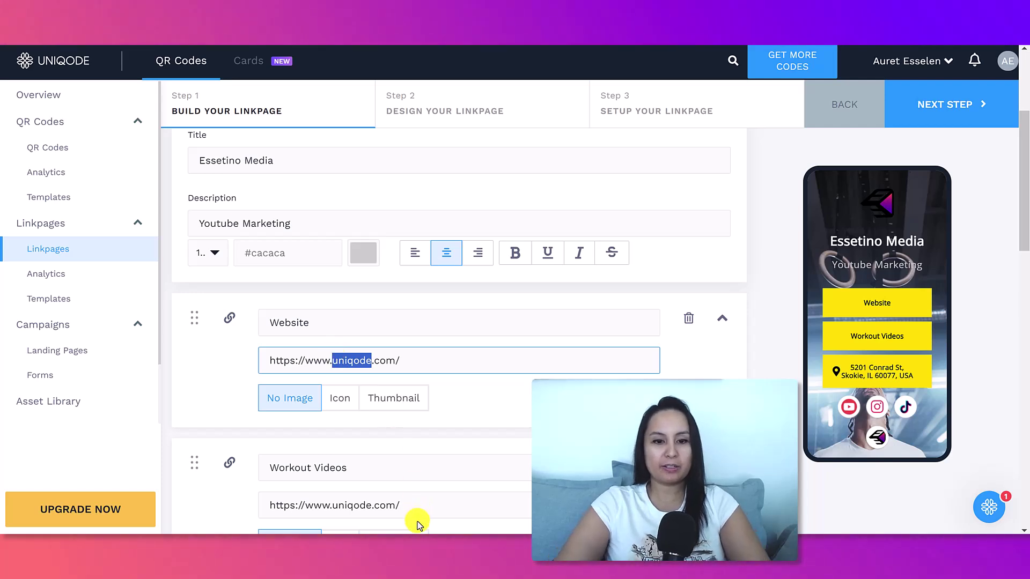
pyautogui.write('EssetinoMedia')
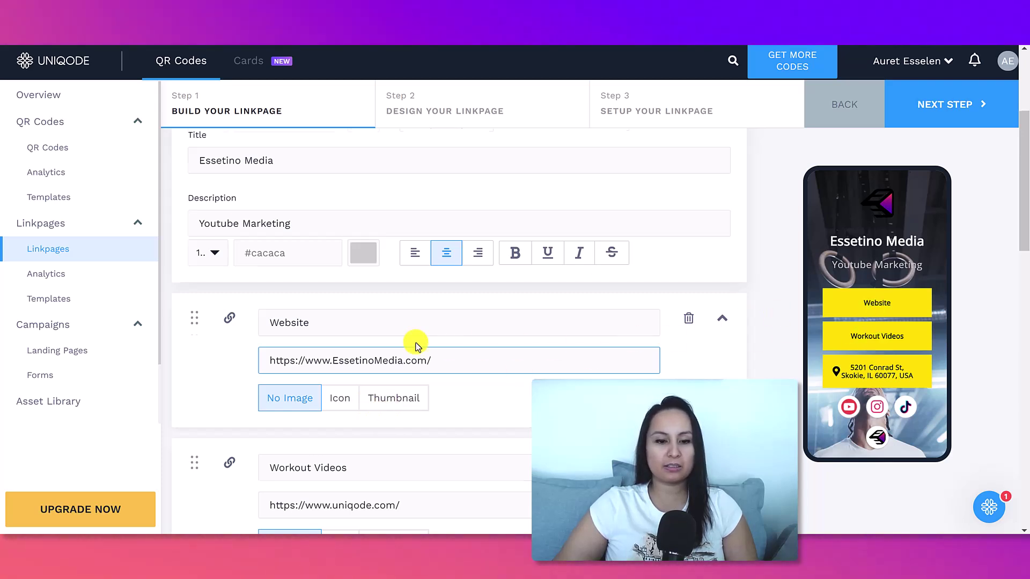
pyautogui.scroll(-2, 365, 342)
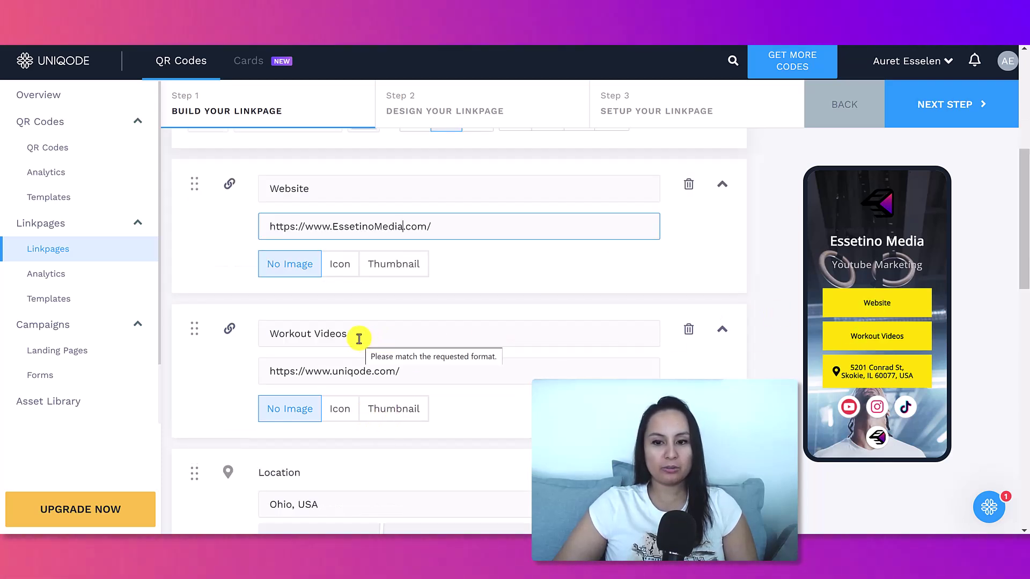
pyautogui.tripleClick(359, 338)
pyautogui.write('Youtube Channel')
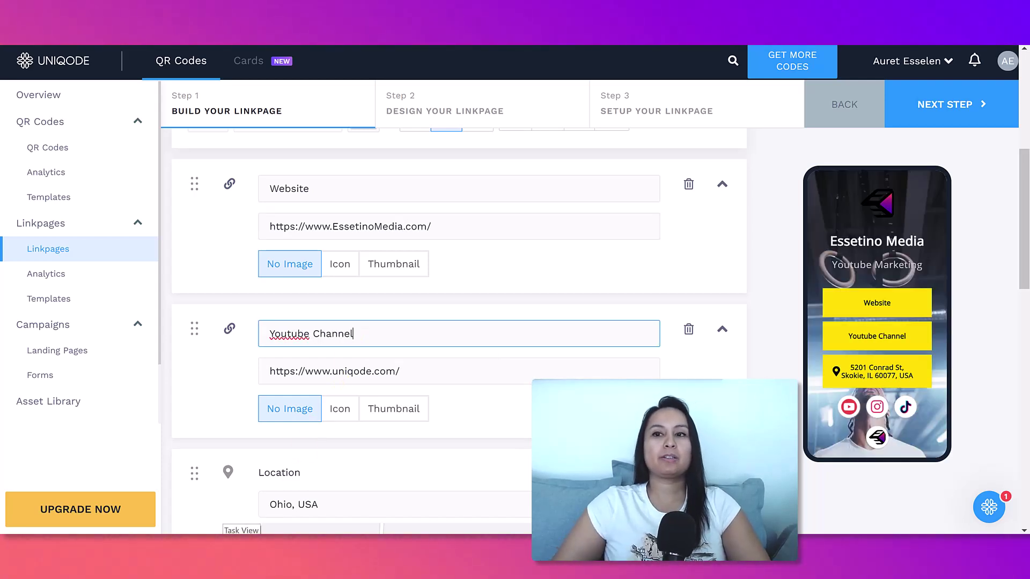
pyautogui.moveTo(424, 373); pyautogui.dragTo(271, 375)
pyautogui.write('https://www.youtube.com/@essetinomedia')
pyautogui.scroll(-4, 271, 375)
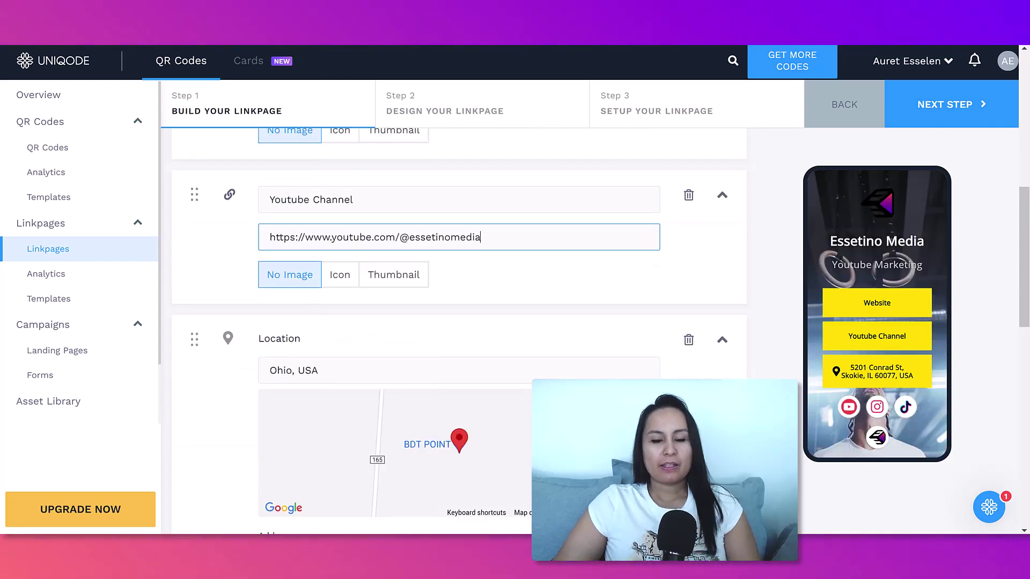
pyautogui.scroll(-7, 271, 376)
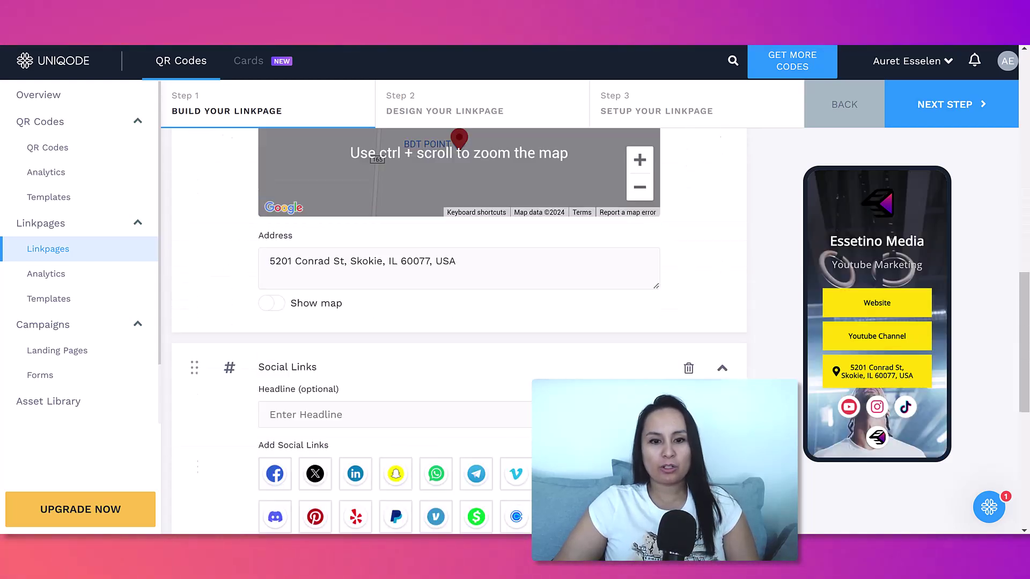
pyautogui.scroll(7, 683, 352)
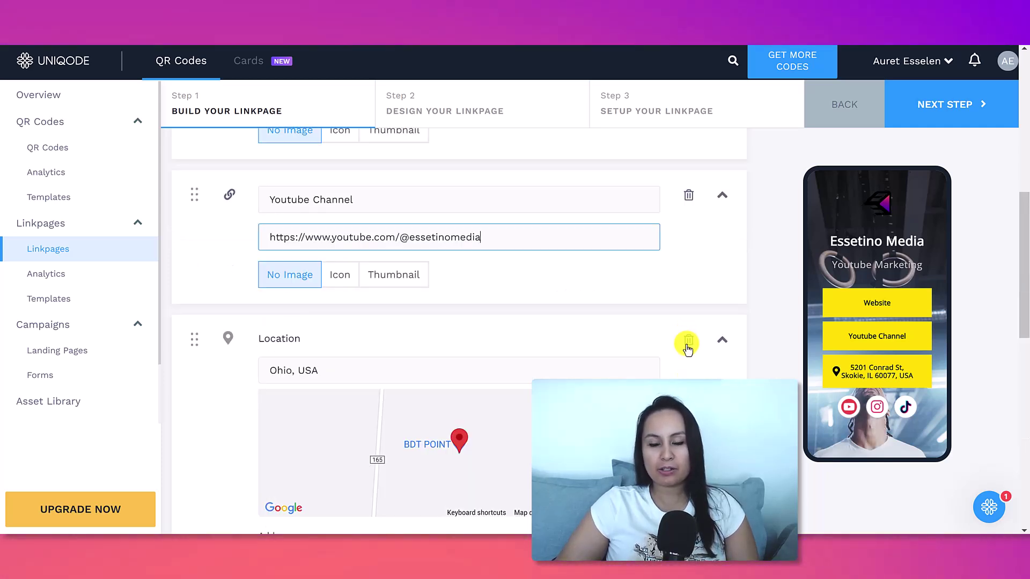
pyautogui.click(687, 348)
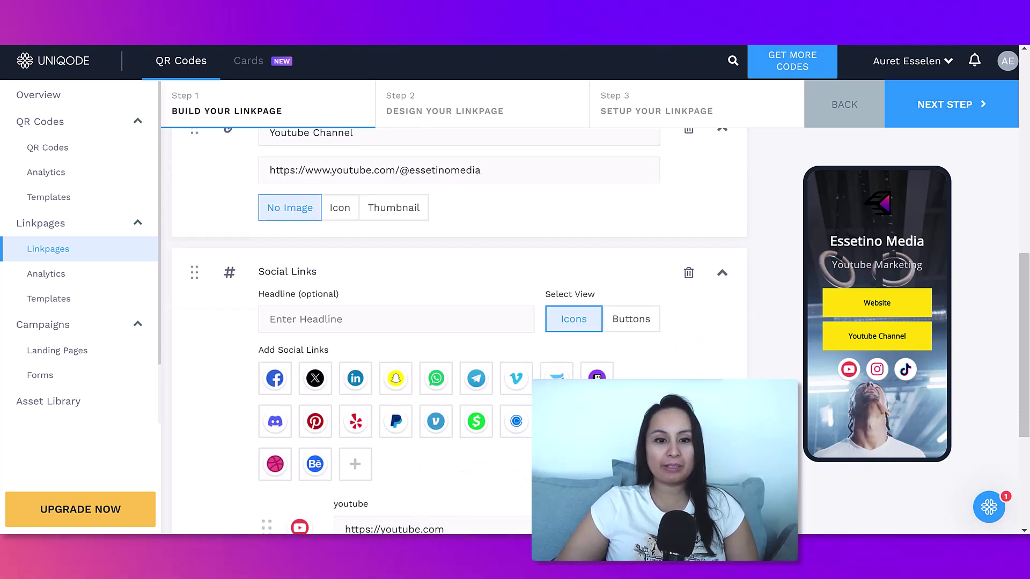
pyautogui.scroll(-2, 459, 322)
pyautogui.scroll(-2, 441, 444)
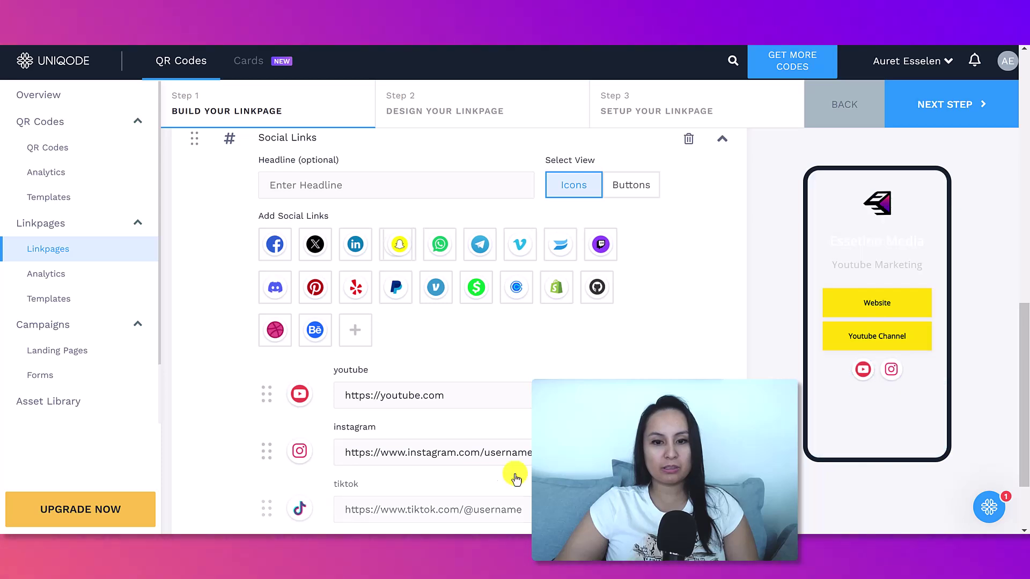
pyautogui.click(462, 462)
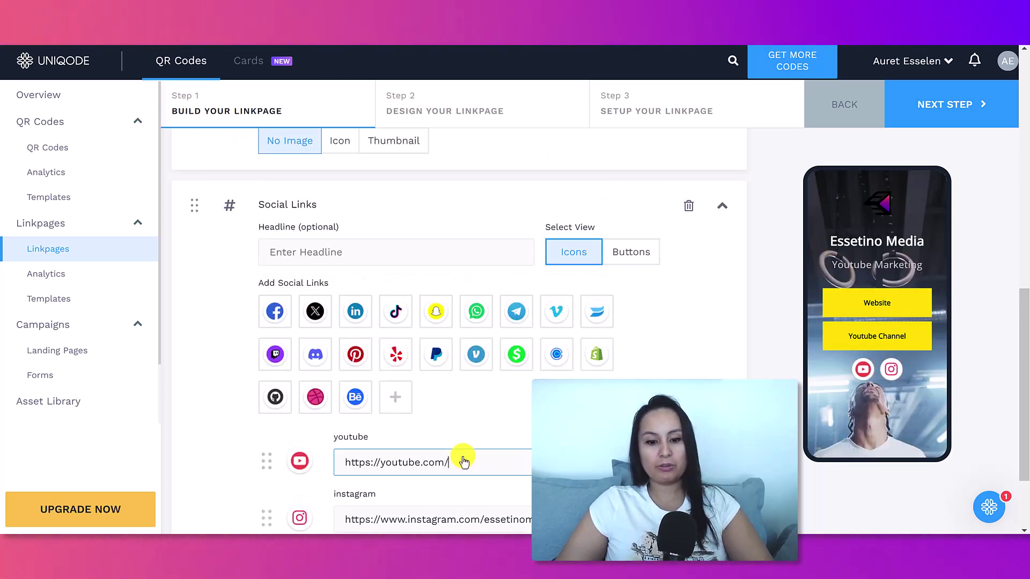
pyautogui.write('@essetinomedia')
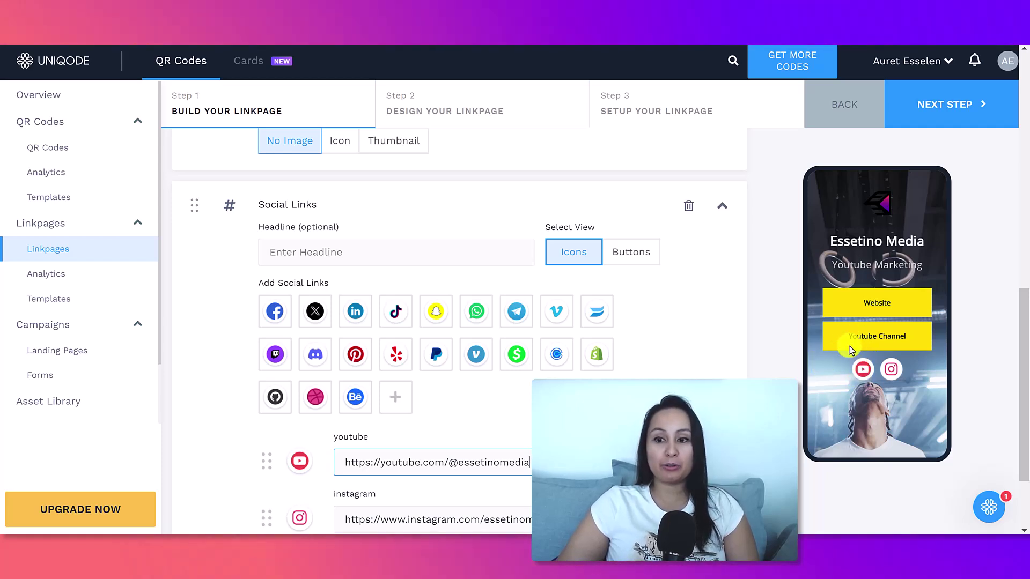
# Remove the background video and set a solid #7600fd purple background
pyautogui.scroll(-1, 849, 350)
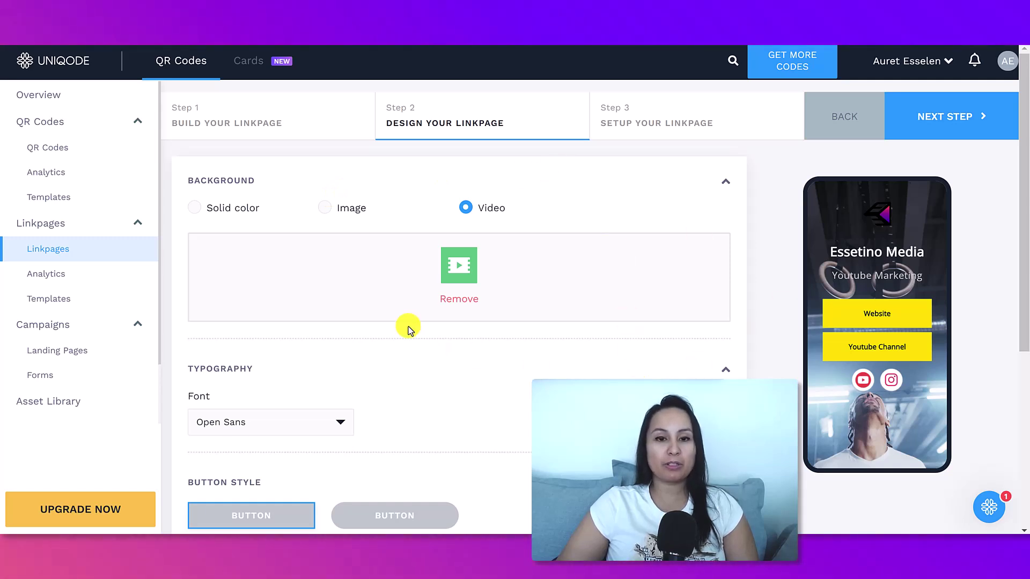
pyautogui.click(466, 207)
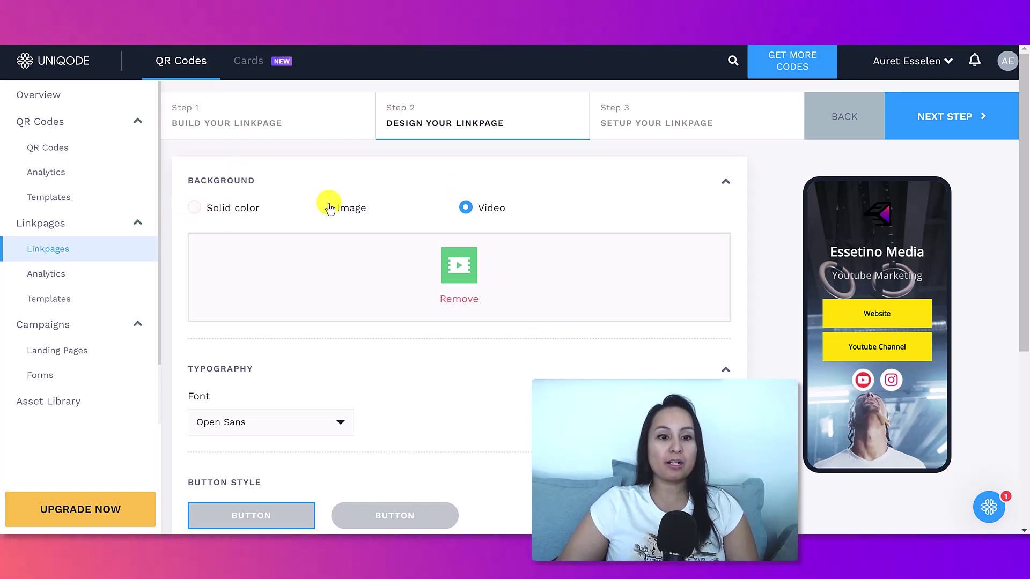
pyautogui.click(444, 302)
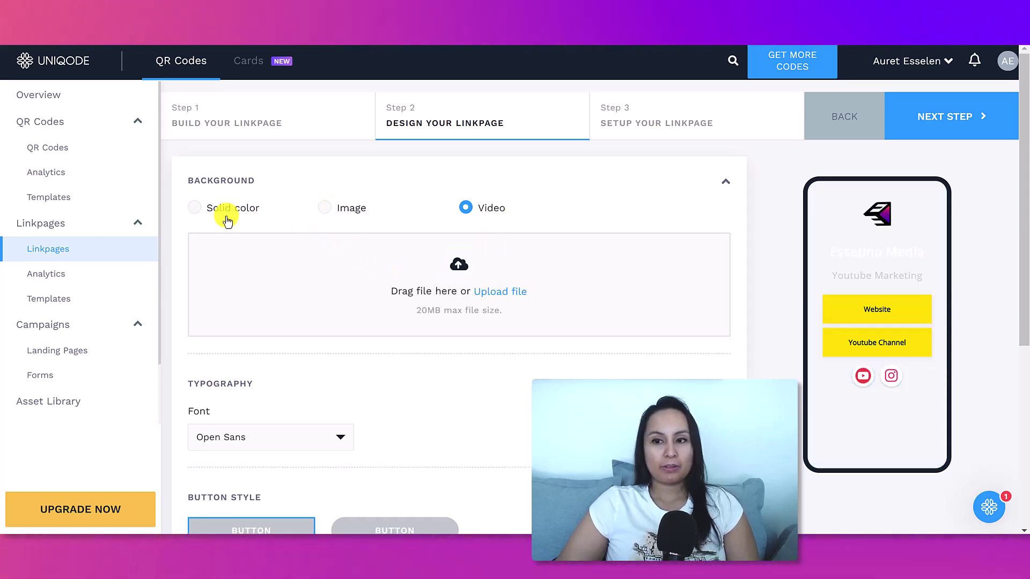
pyautogui.click(195, 209)
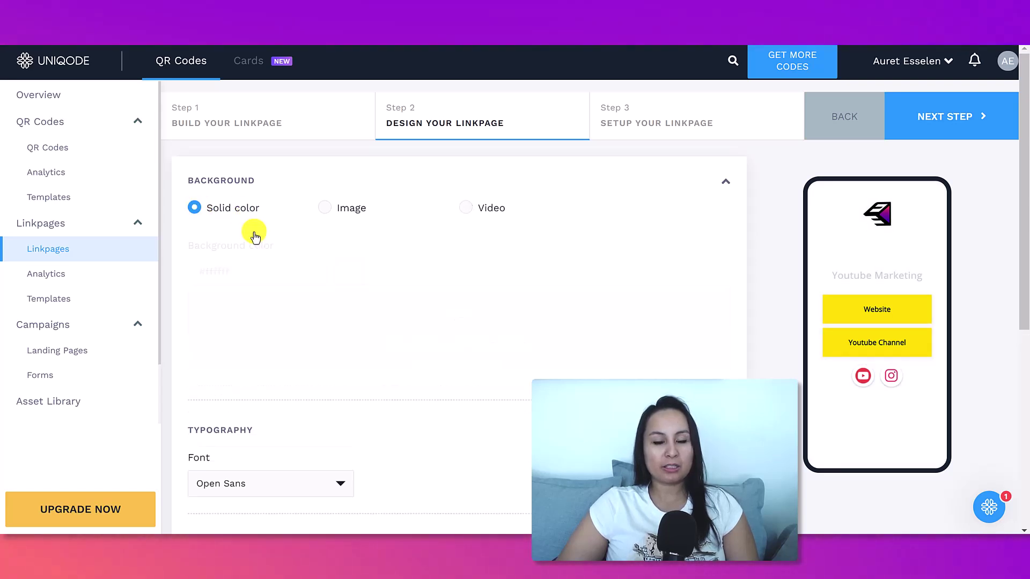
pyautogui.click(258, 271)
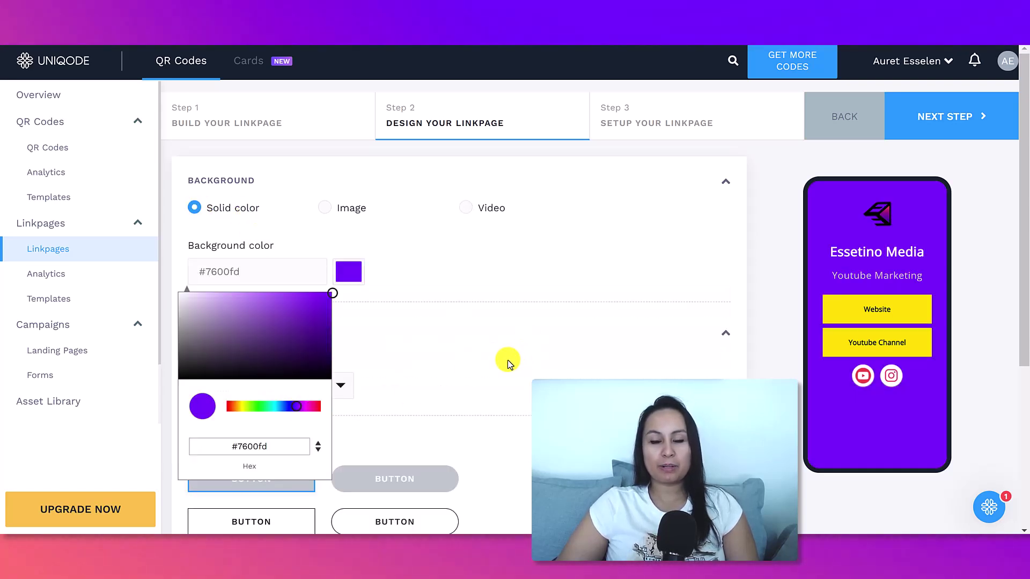
pyautogui.click(429, 332)
pyautogui.click(421, 329)
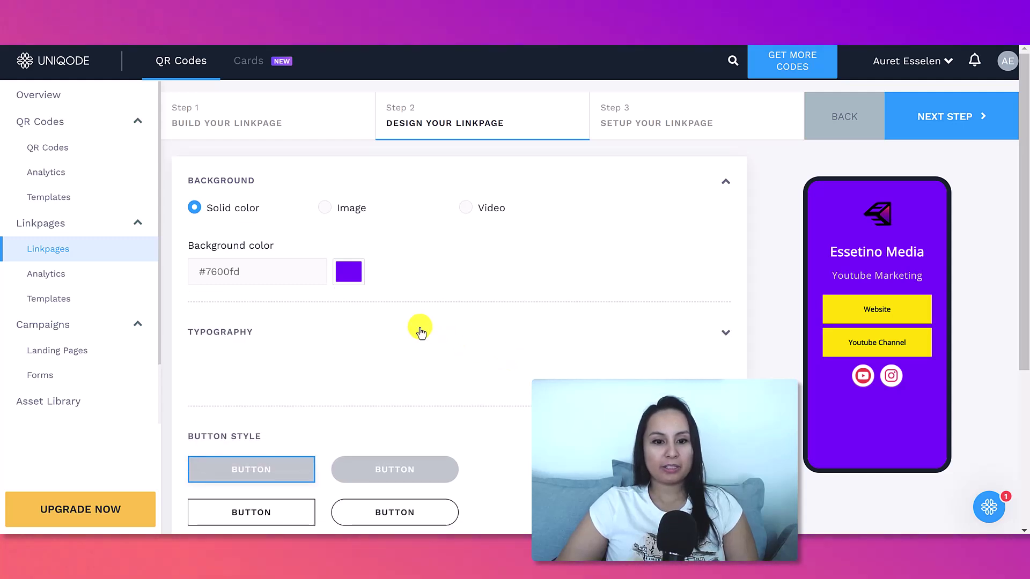
pyautogui.click(724, 335)
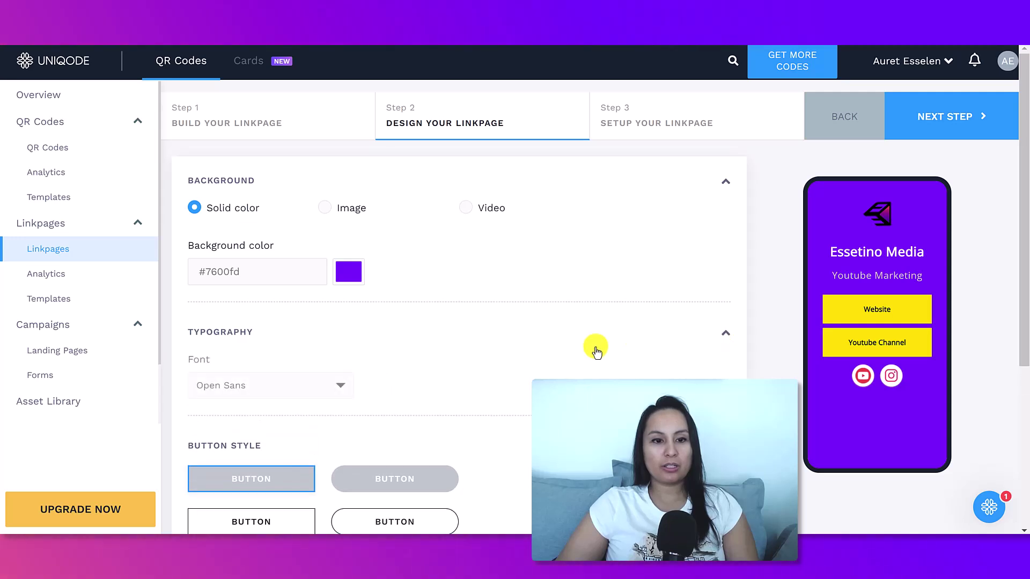
# Make the buttons rounded pills filled white (#ffffff) with black text
pyautogui.click(727, 339)
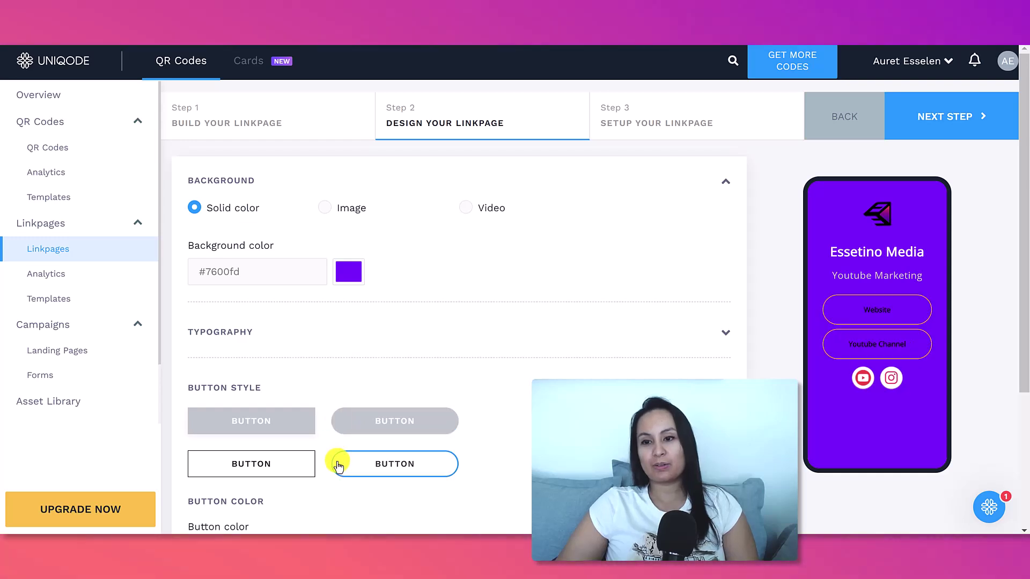
pyautogui.click(377, 427)
pyautogui.click(377, 426)
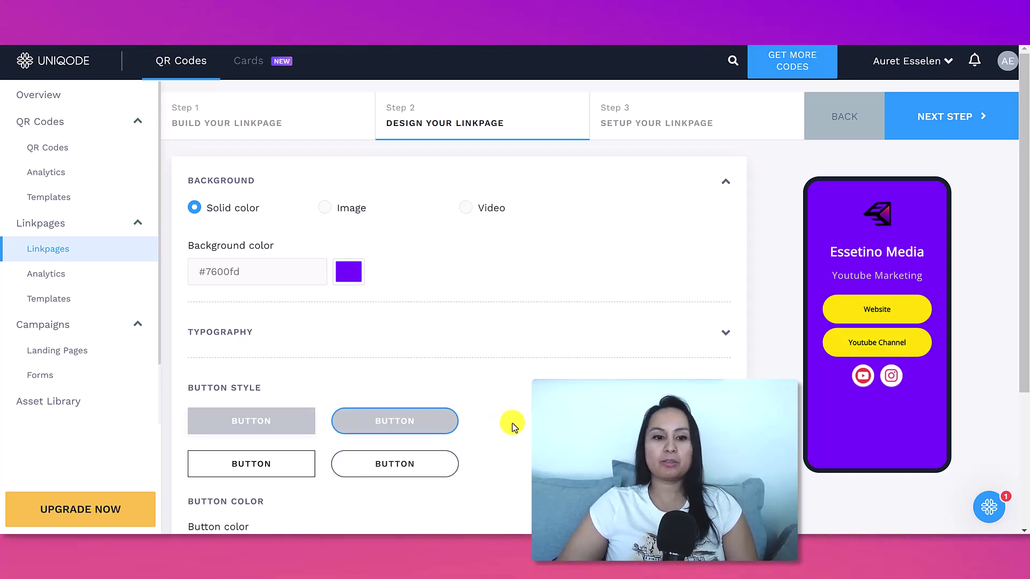
pyautogui.scroll(-2, 513, 423)
pyautogui.scroll(-2, 513, 423)
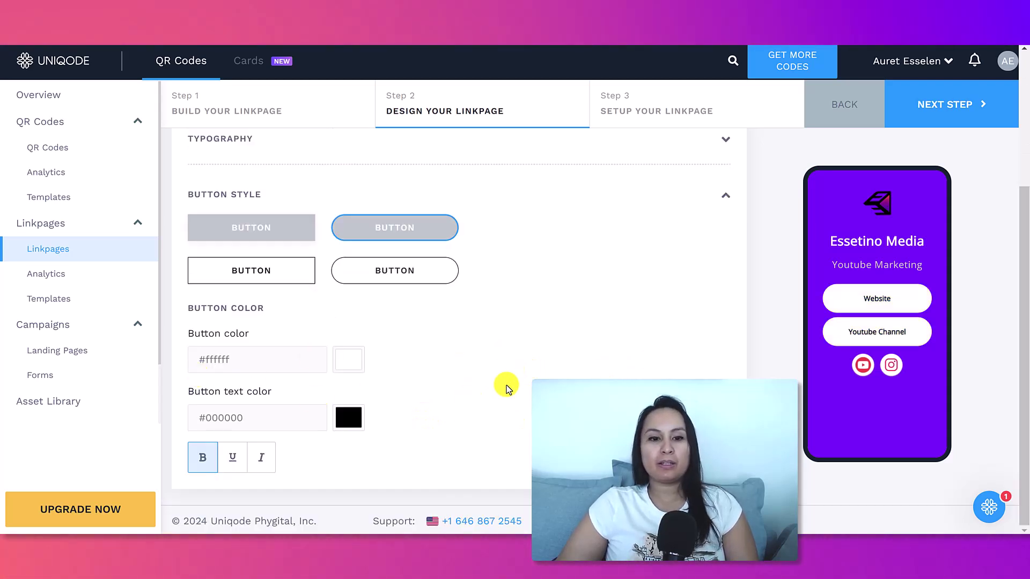
pyautogui.scroll(4, 499, 411)
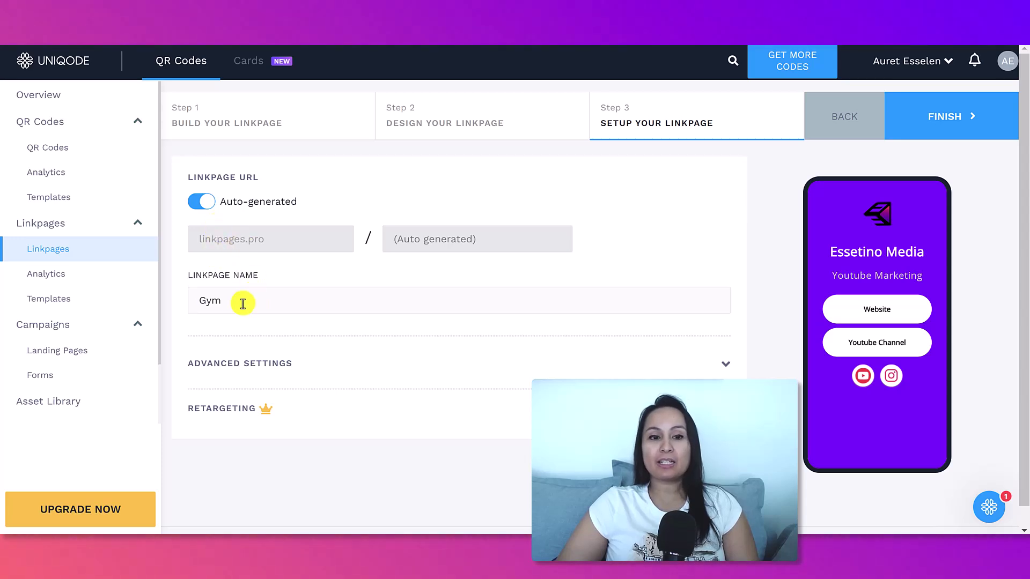
# Rename the linkpage from Gym to 'Essetino Media' and review Advanced Settings and Retargeting
pyautogui.click(214, 299)
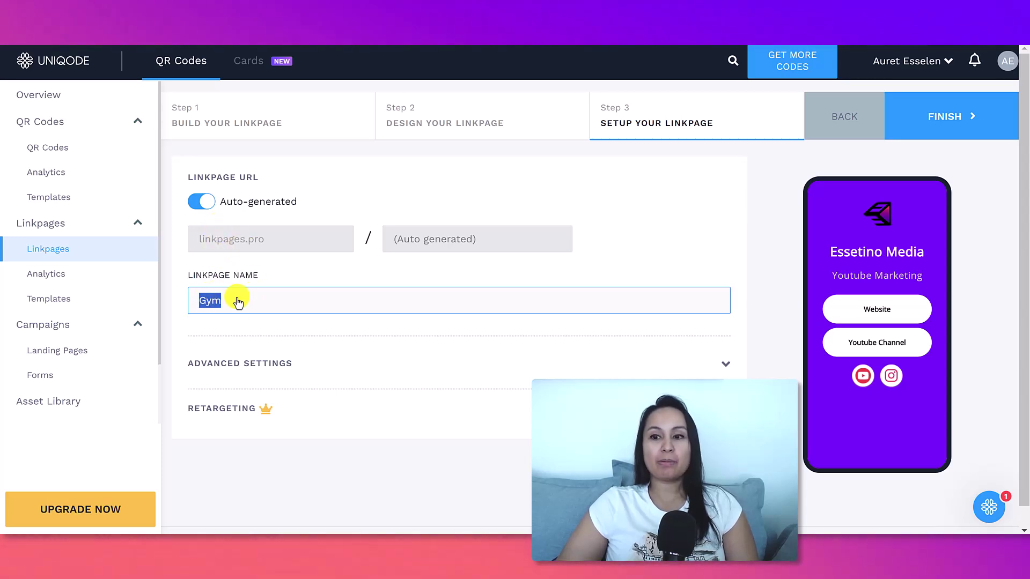
pyautogui.write('Essetino Media')
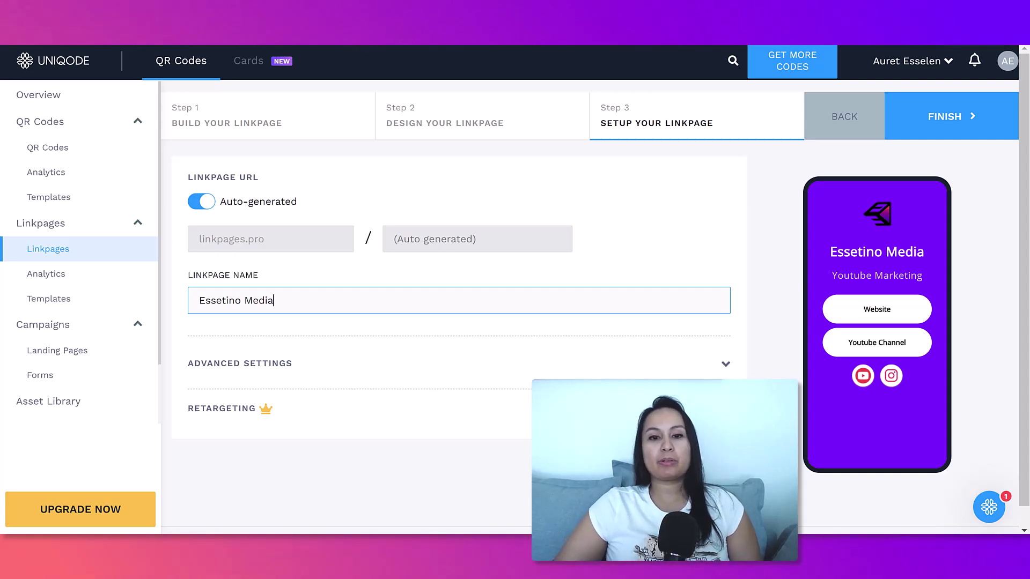
pyautogui.click(723, 369)
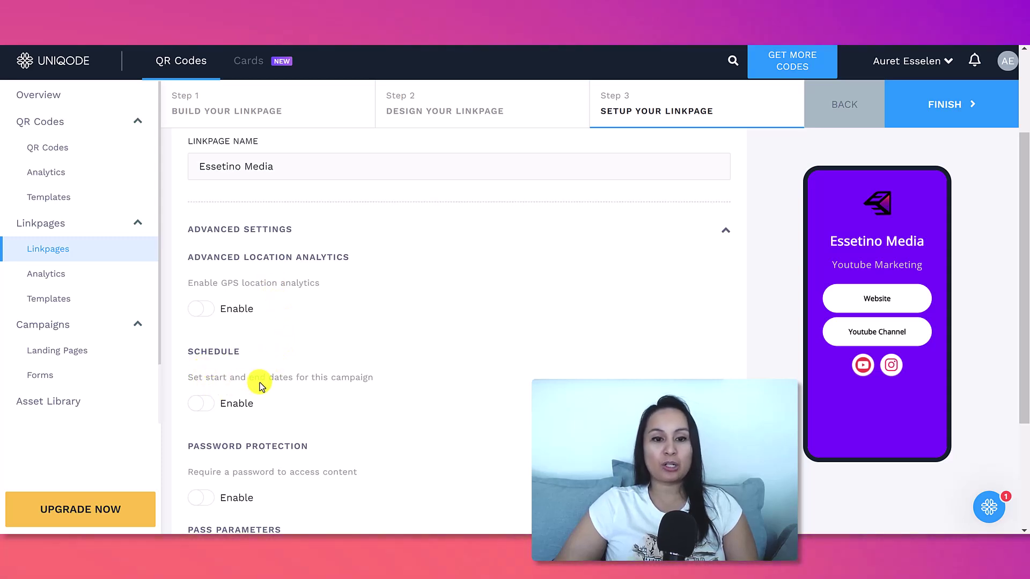
pyautogui.scroll(-1, 258, 381)
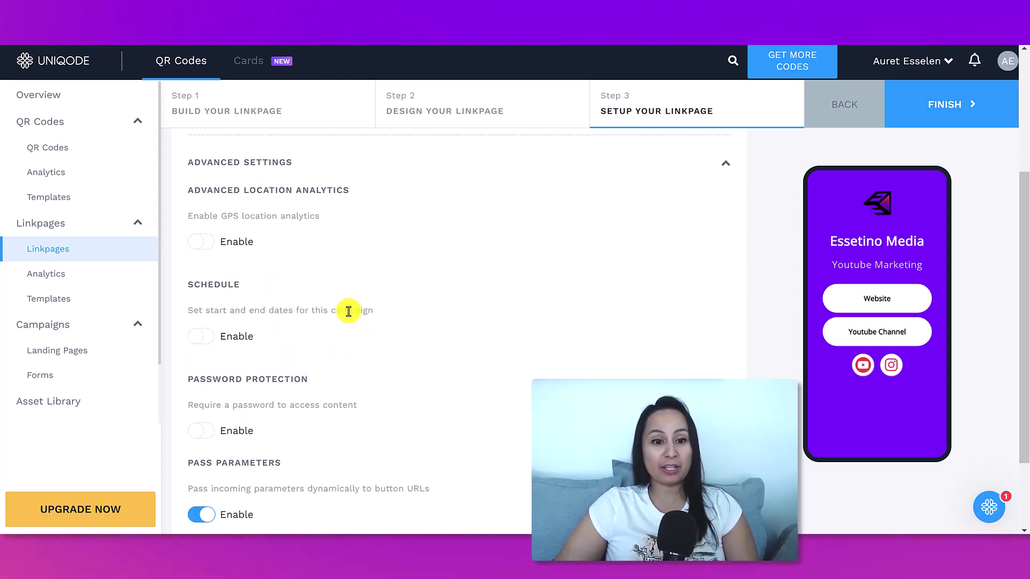
pyautogui.scroll(-1, 268, 365)
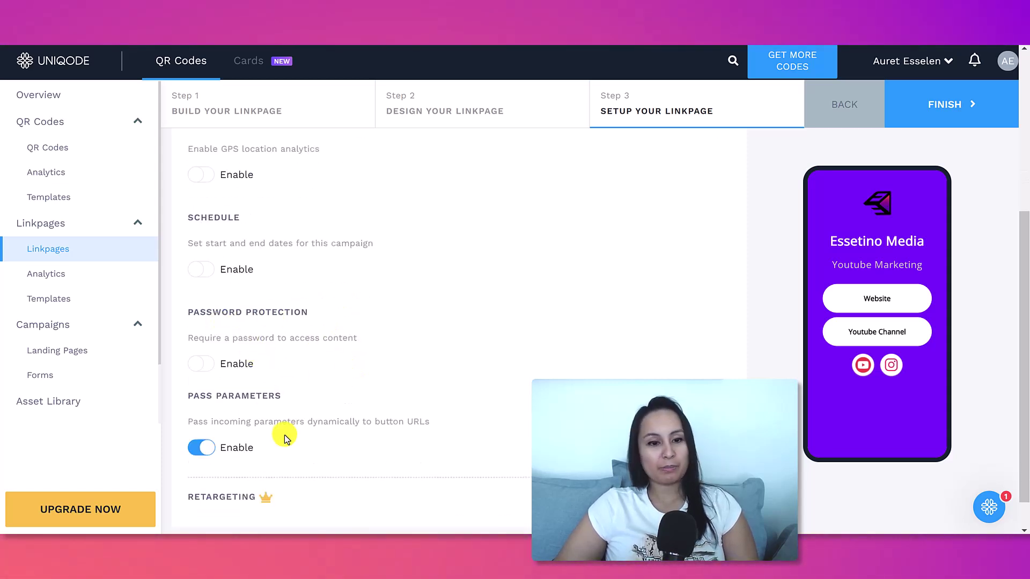
pyautogui.scroll(-1, 427, 429)
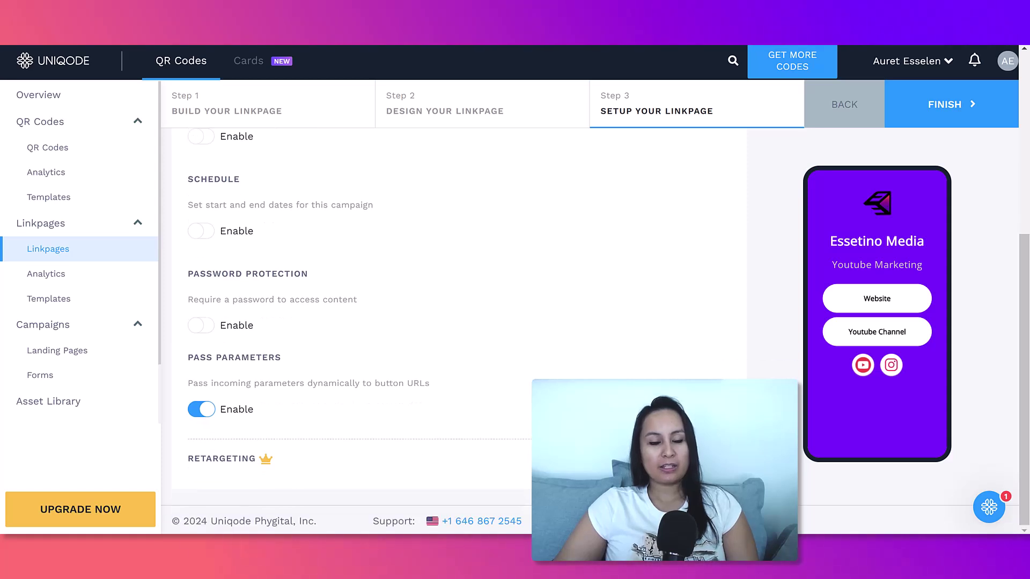
pyautogui.scroll(-2, 453, 322)
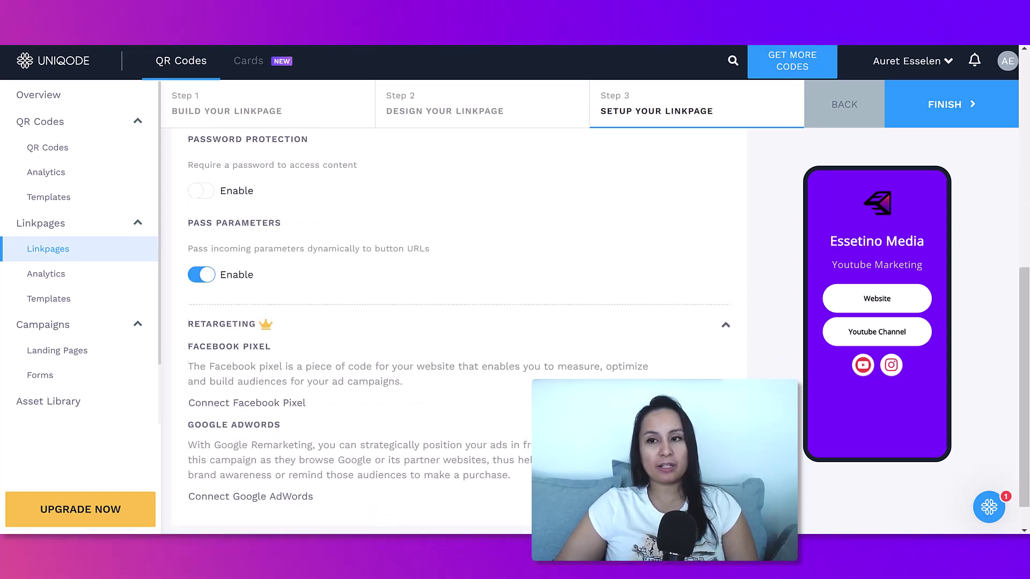
pyautogui.scroll(-1, 552, 363)
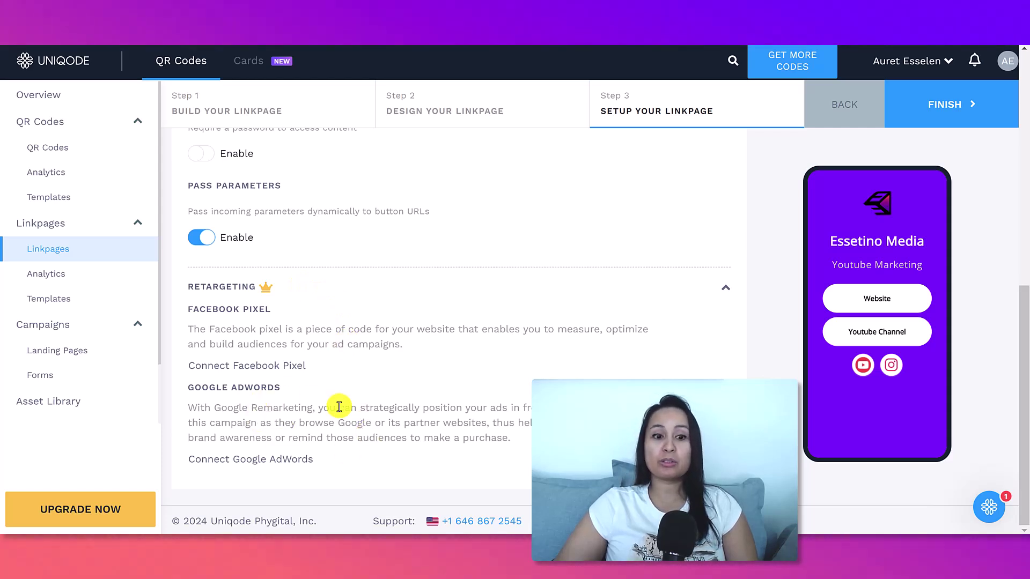
pyautogui.scroll(15, 400, 382)
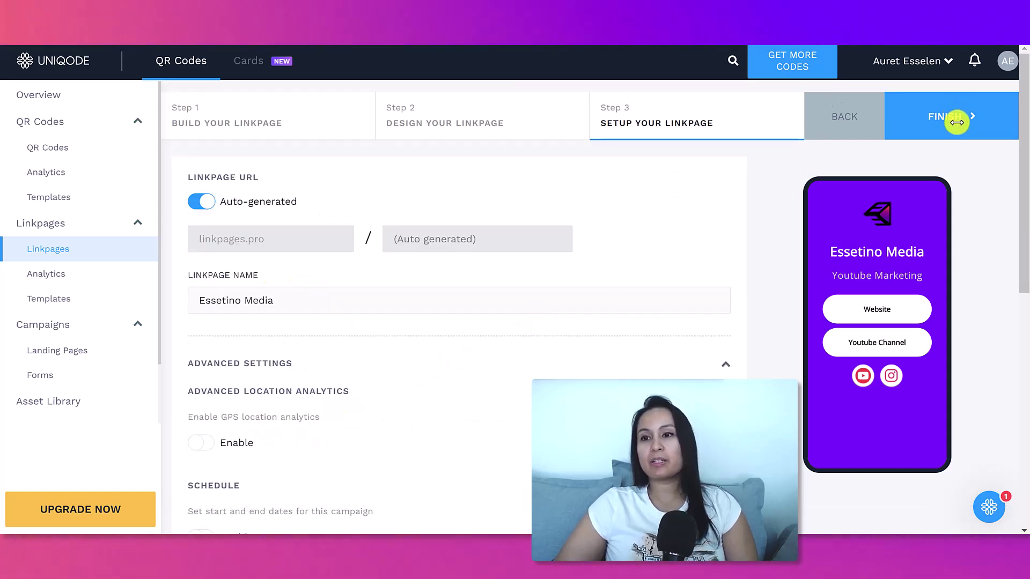
# Finish the Essetino Media linkpage and review its "Your linkpage is ready!" panel
pyautogui.click(933, 116)
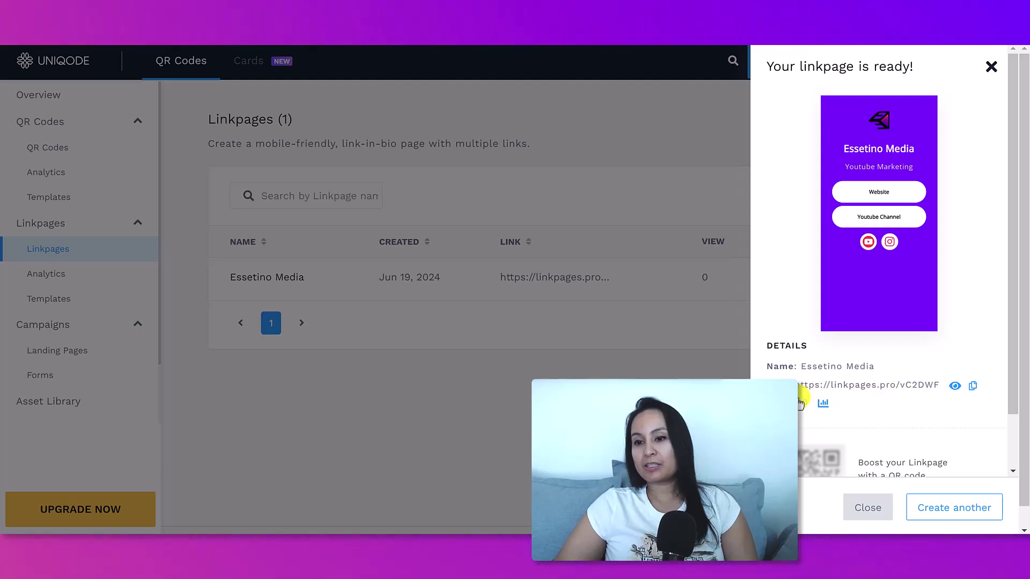
pyautogui.scroll(-1, 824, 353)
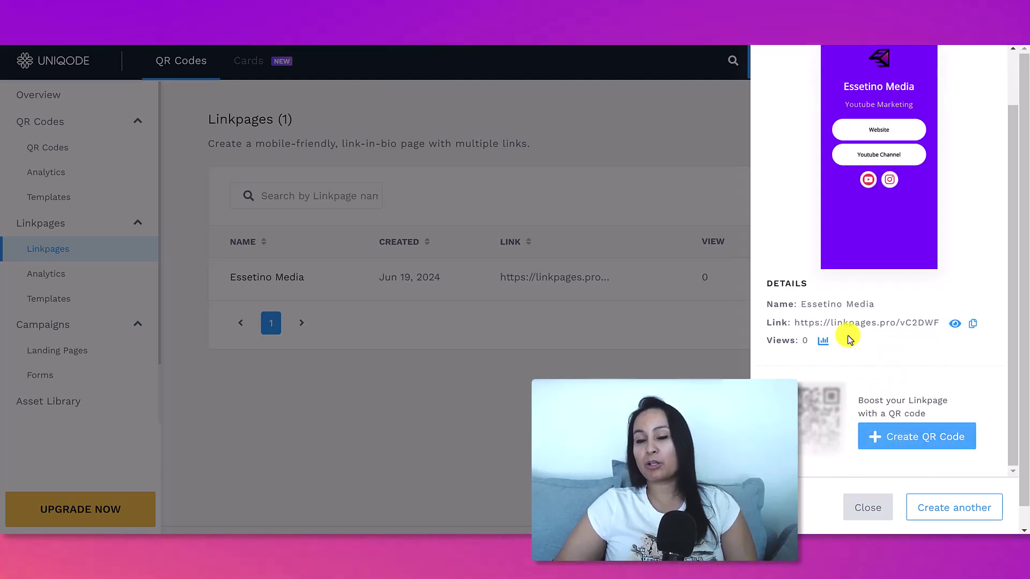
pyautogui.scroll(1, 848, 453)
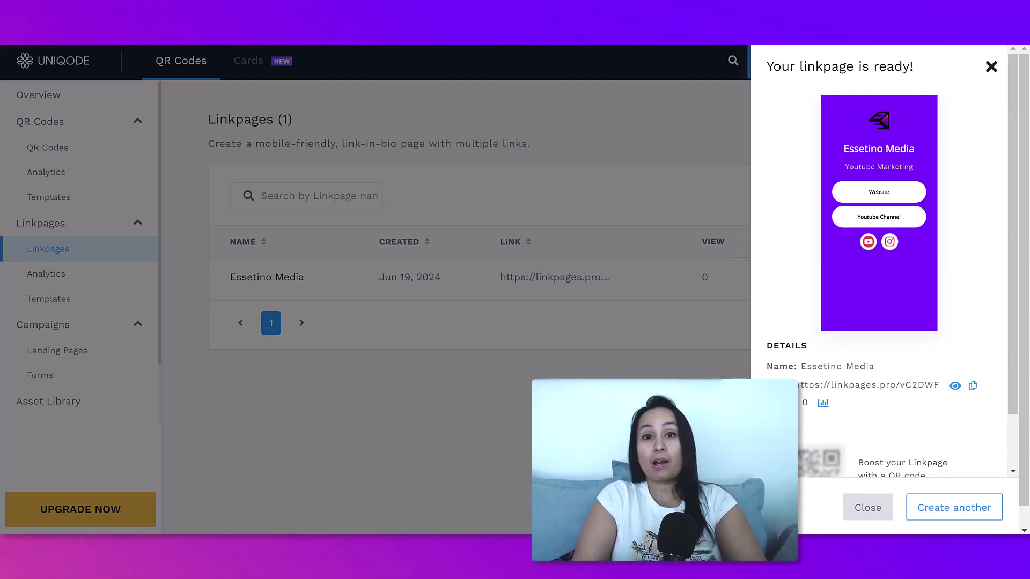